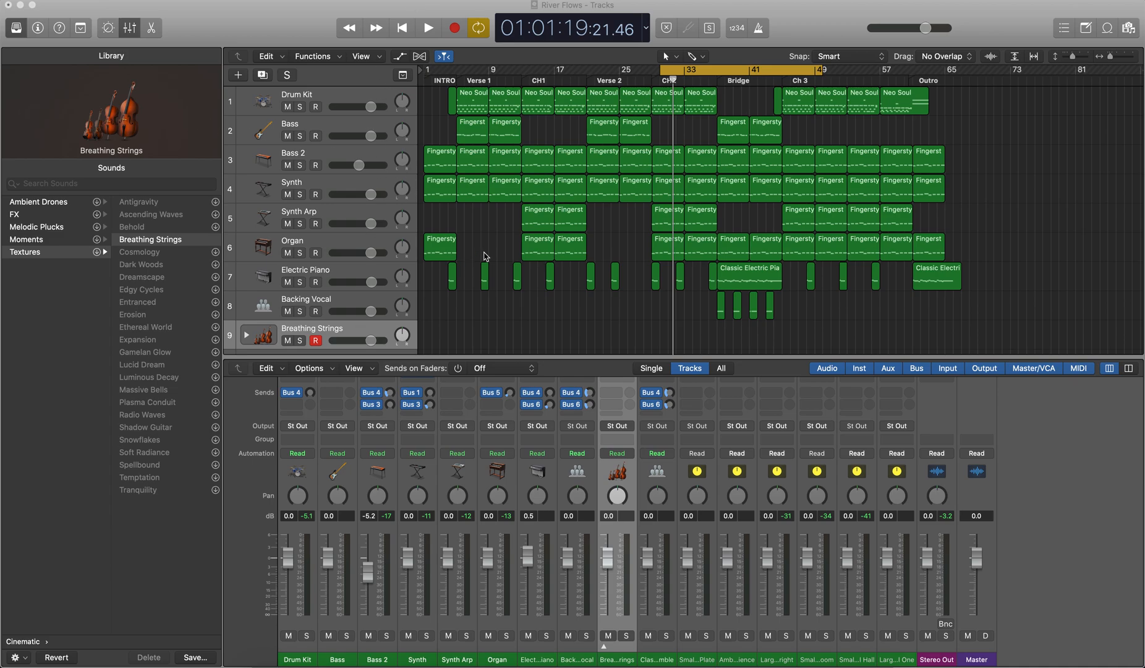
Step: Play the arrangement around the second chorus, then stop playback with the playhead at the CH2 marker
click(647, 182)
key(space)
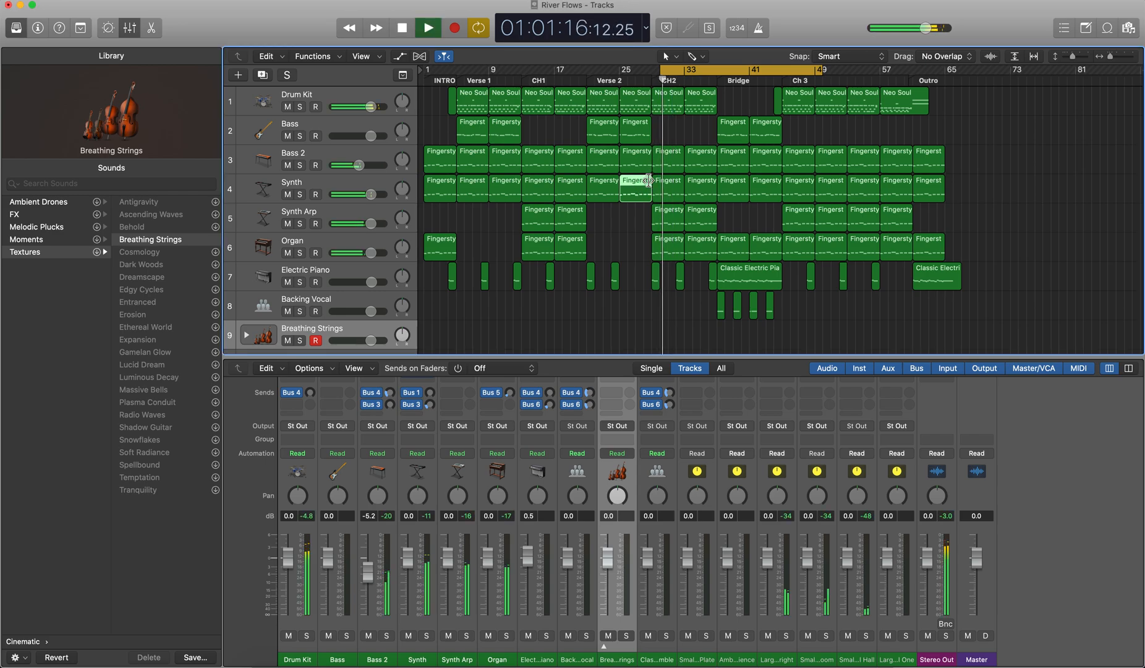
click(661, 79)
key(space)
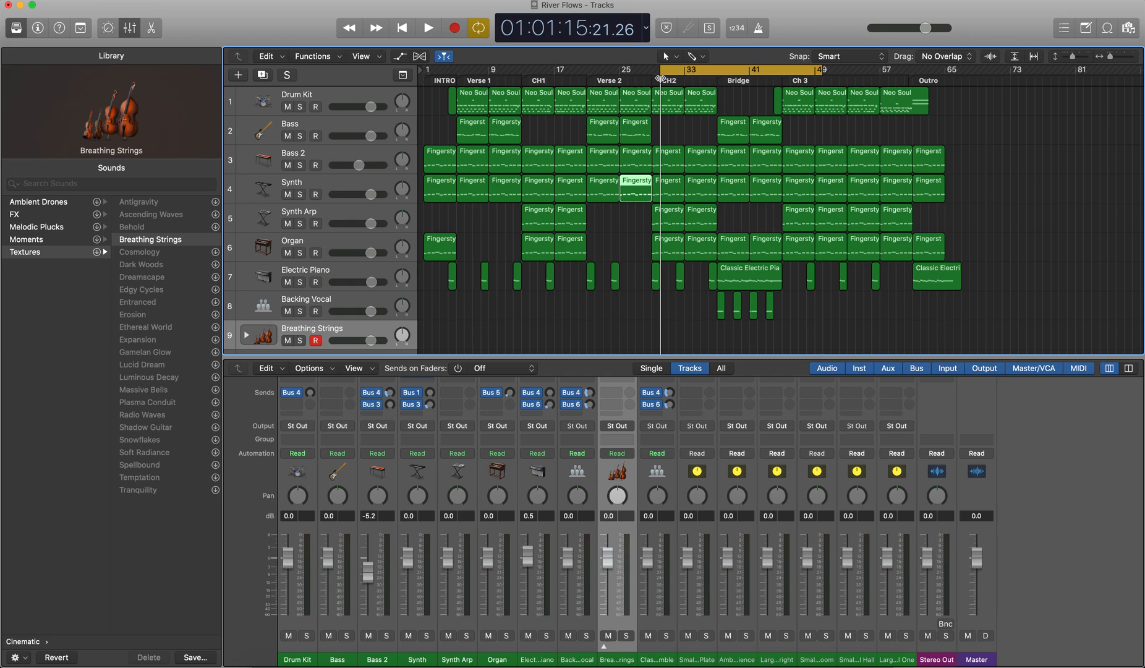
Step: Inspect the pan mode options on the Drum Kit track and leave its panner on Balance
right_click(402, 102)
click(358, 71)
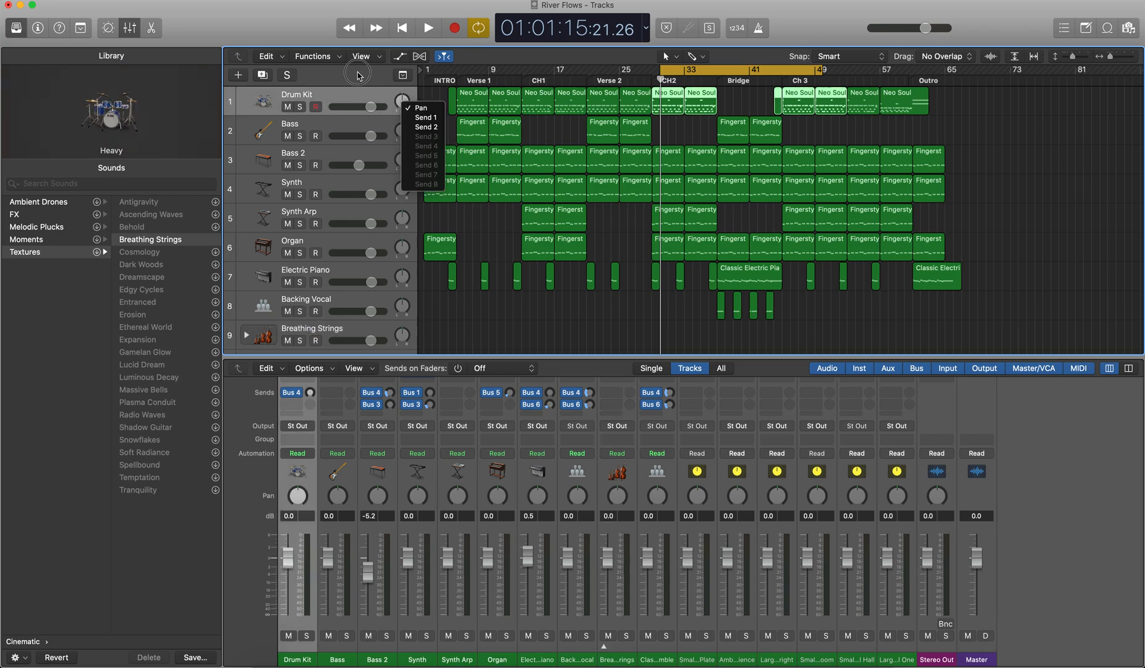
right_click(300, 499)
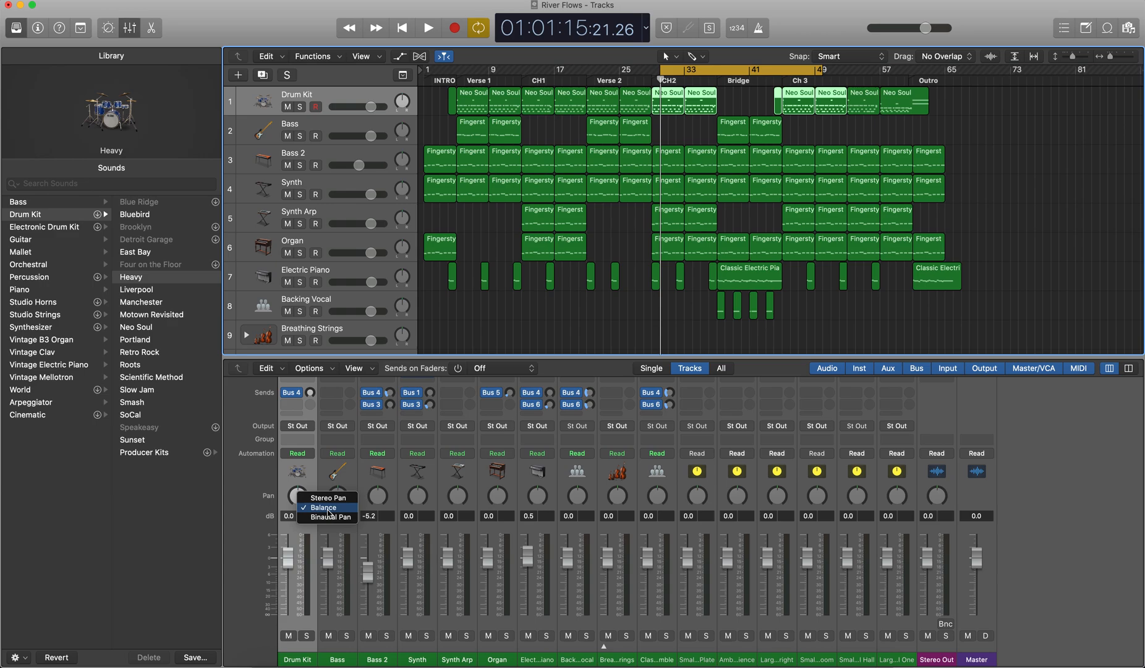
click(254, 518)
key(x)
key(x)
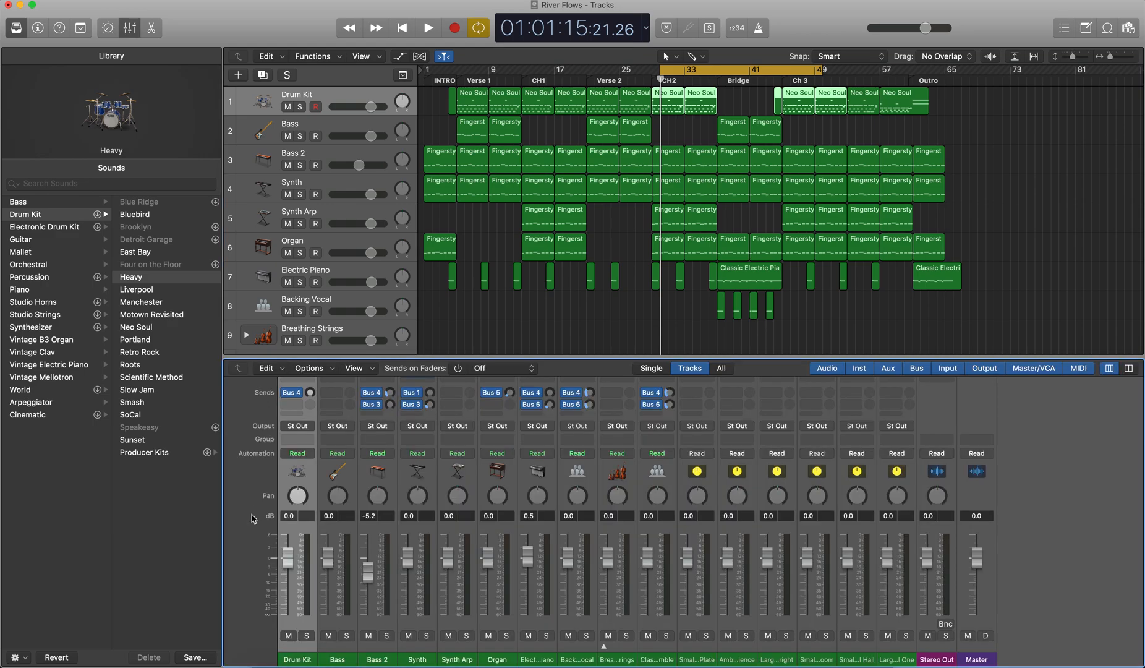
right_click(298, 500)
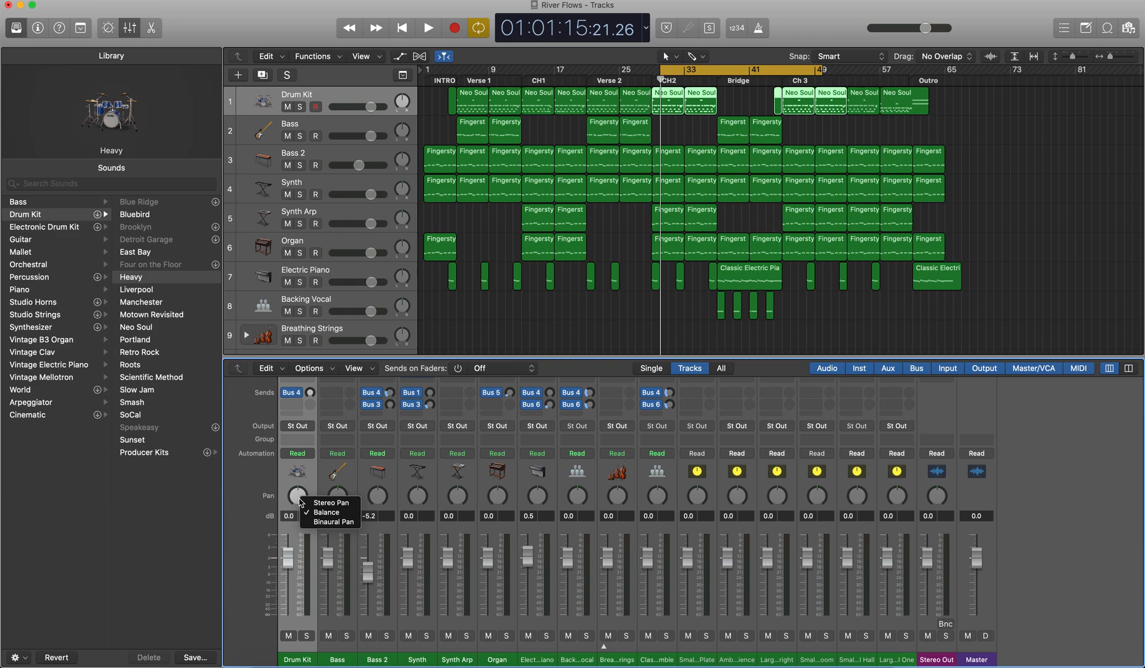
click(352, 517)
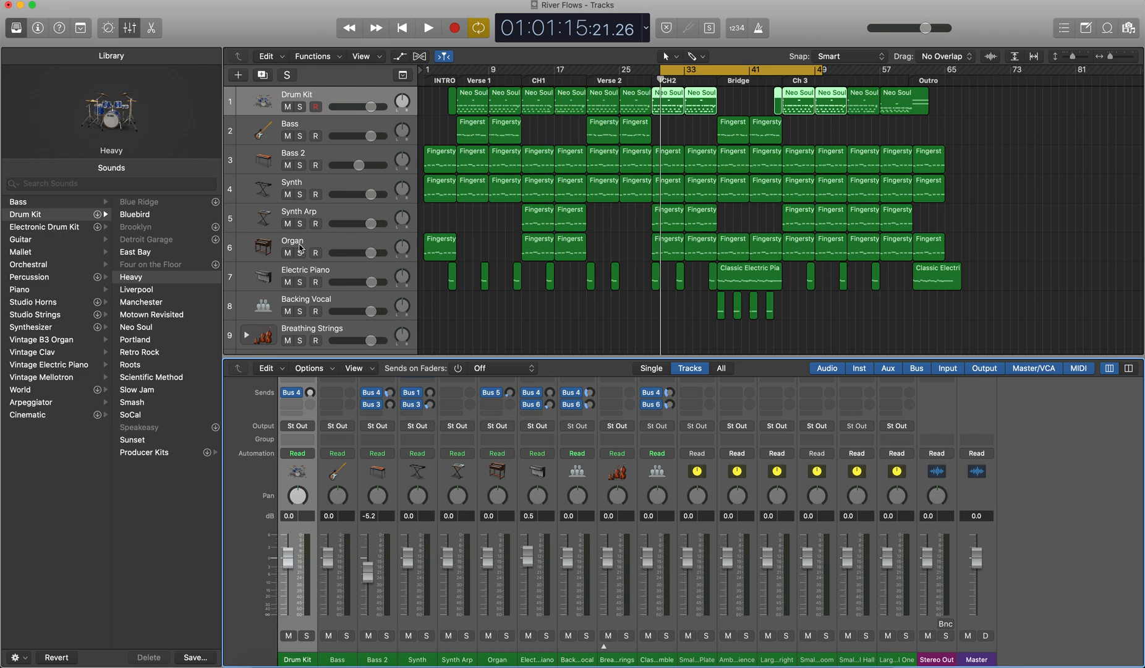
Step: Select the Organ track, start playback and pan it fully left to -64
drag(403, 251, 378, 339)
drag(390, 212, 403, 254)
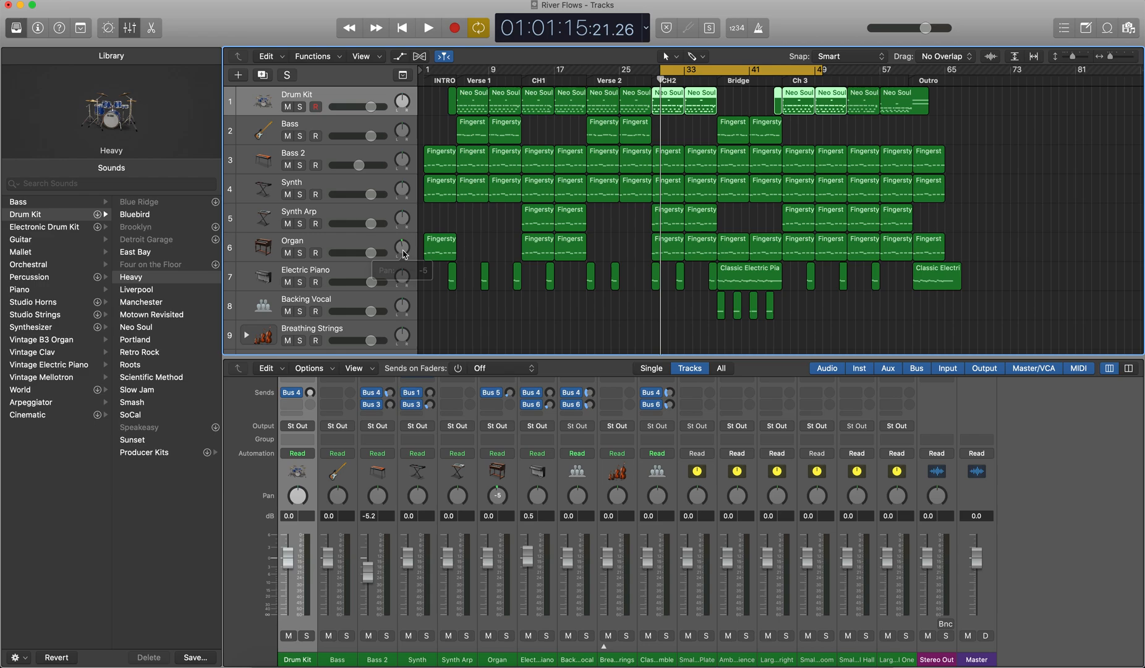
click(339, 240)
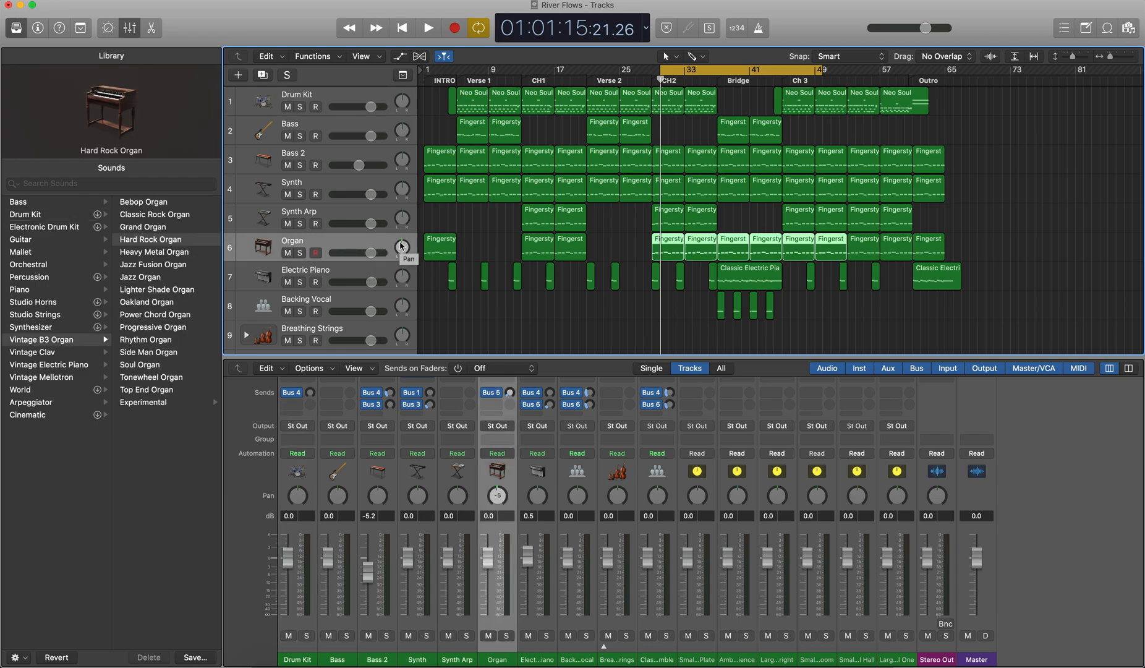
key(space)
drag(402, 247, 371, 340)
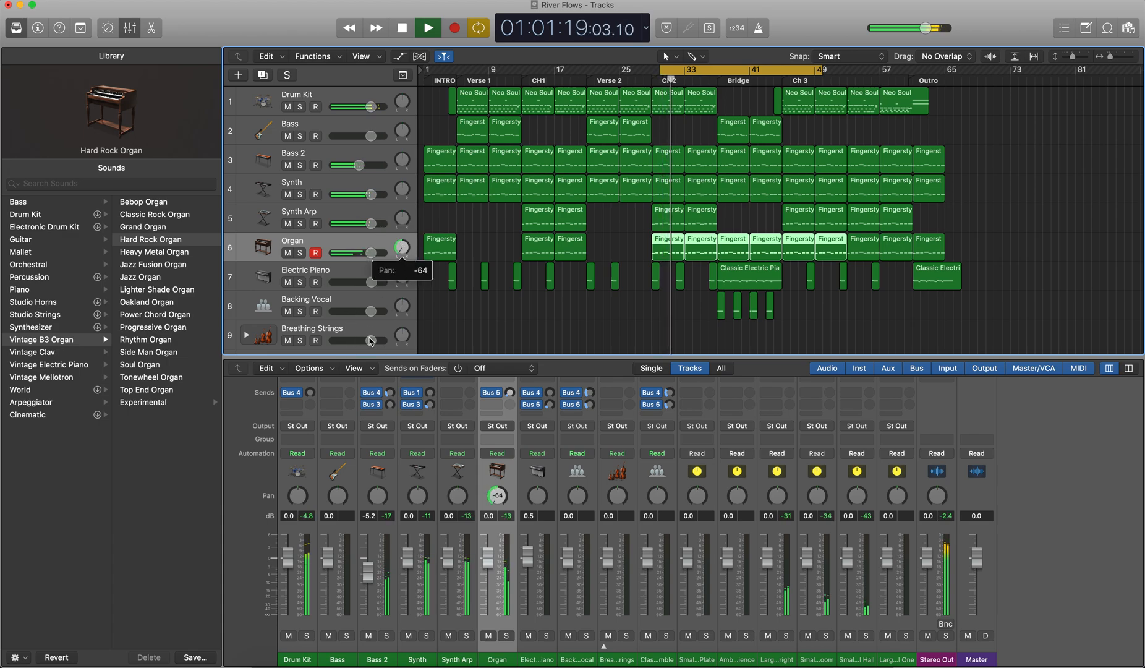
Step: Solo the Organ track, sweep its balance to +63 and -64, return it to center and stop playback
key(s)
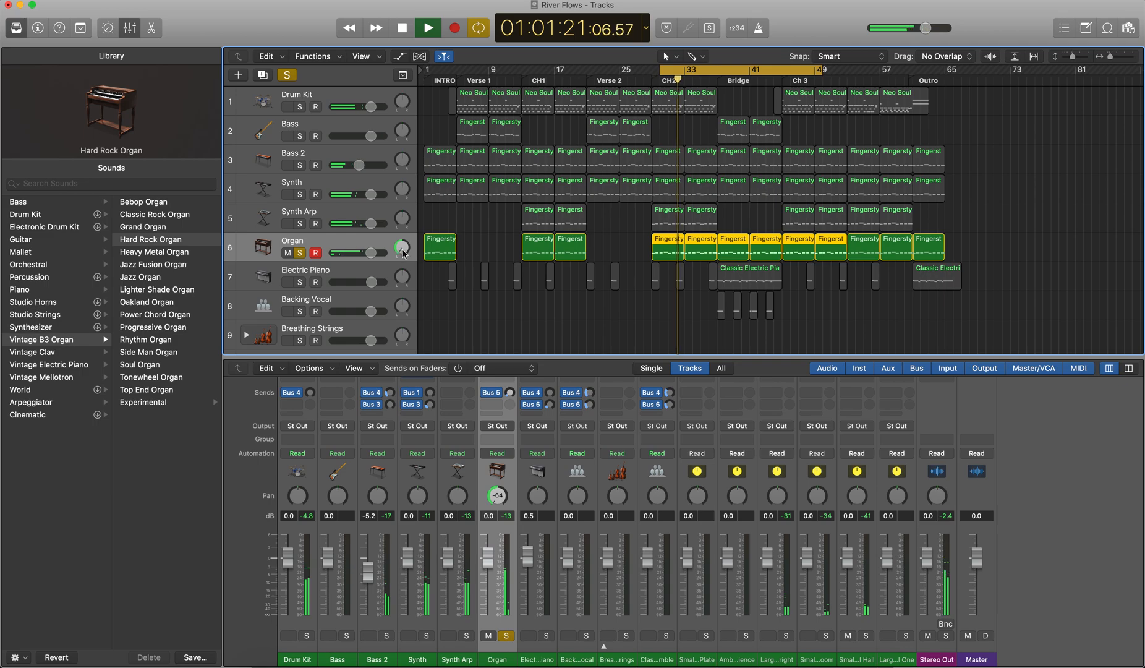
drag(402, 253, 411, 96)
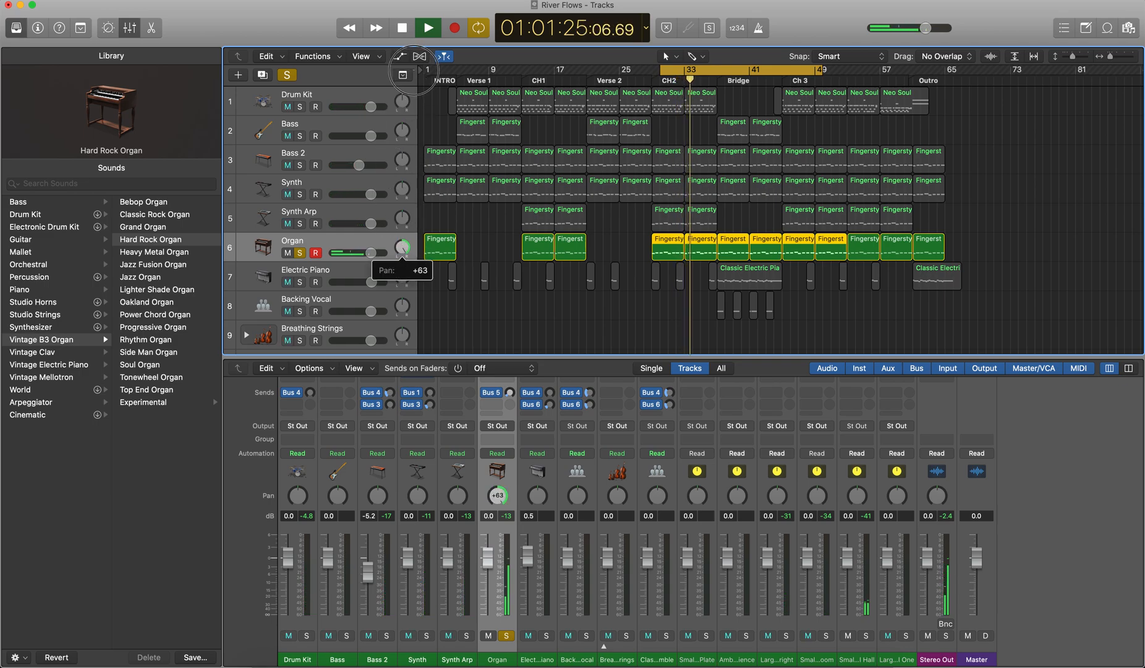
key(super+z)
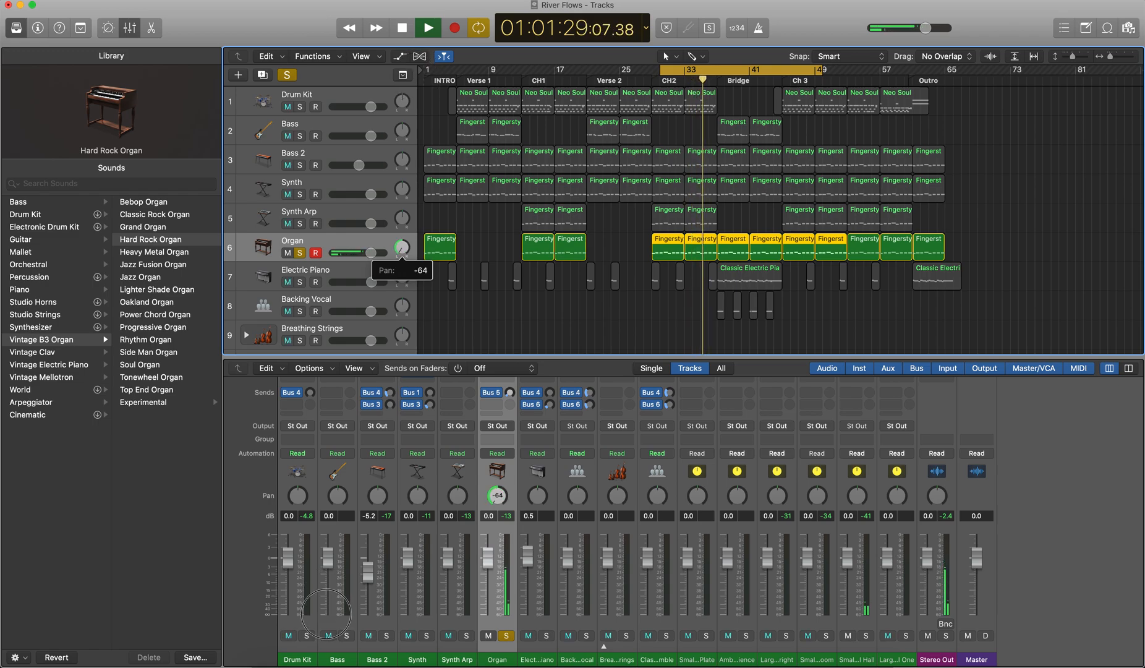
key(super+shift+z)
drag(372, 75, 370, 211)
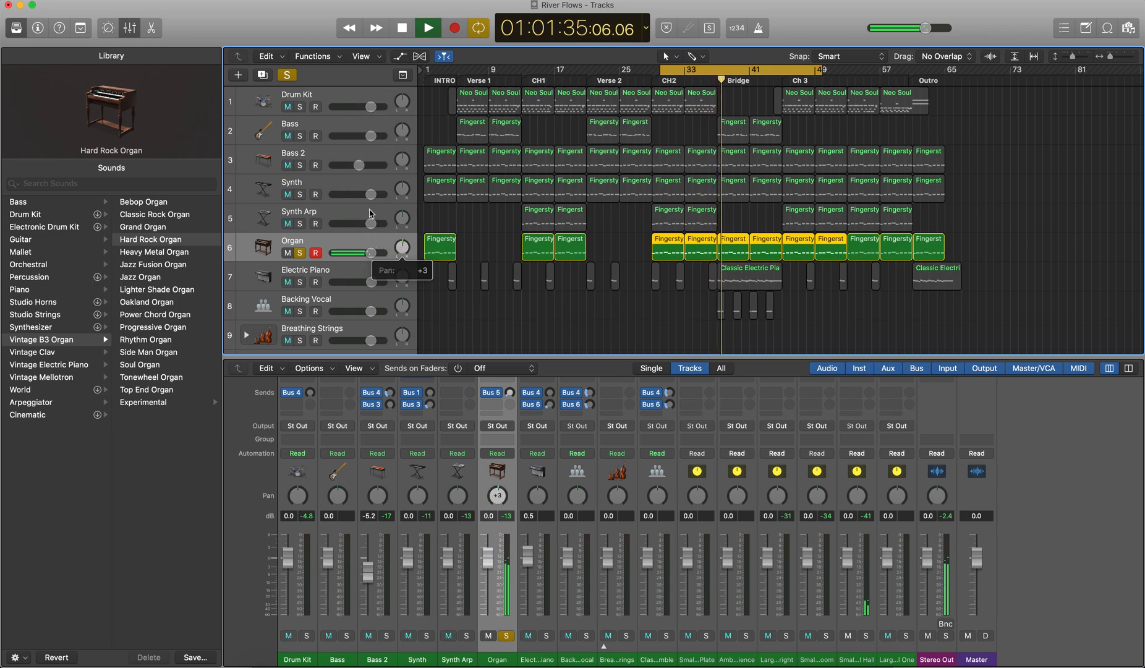
key(space)
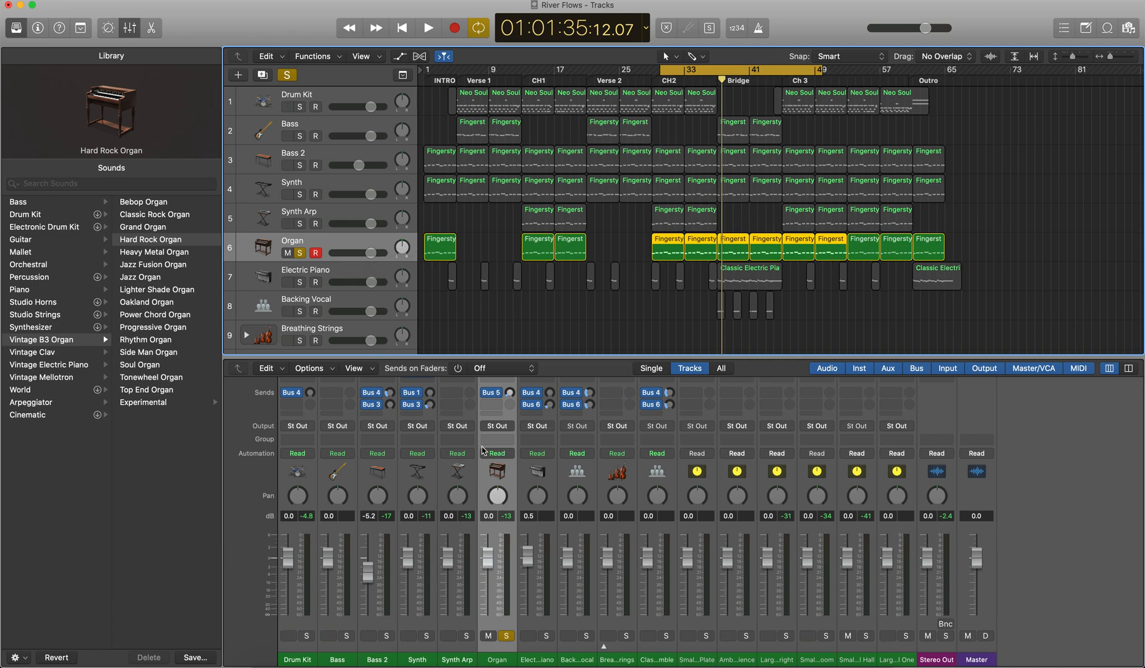
Step: Change the Organ track's panner to Stereo Pan and play the soloed track with the full stereo spread
right_click(496, 496)
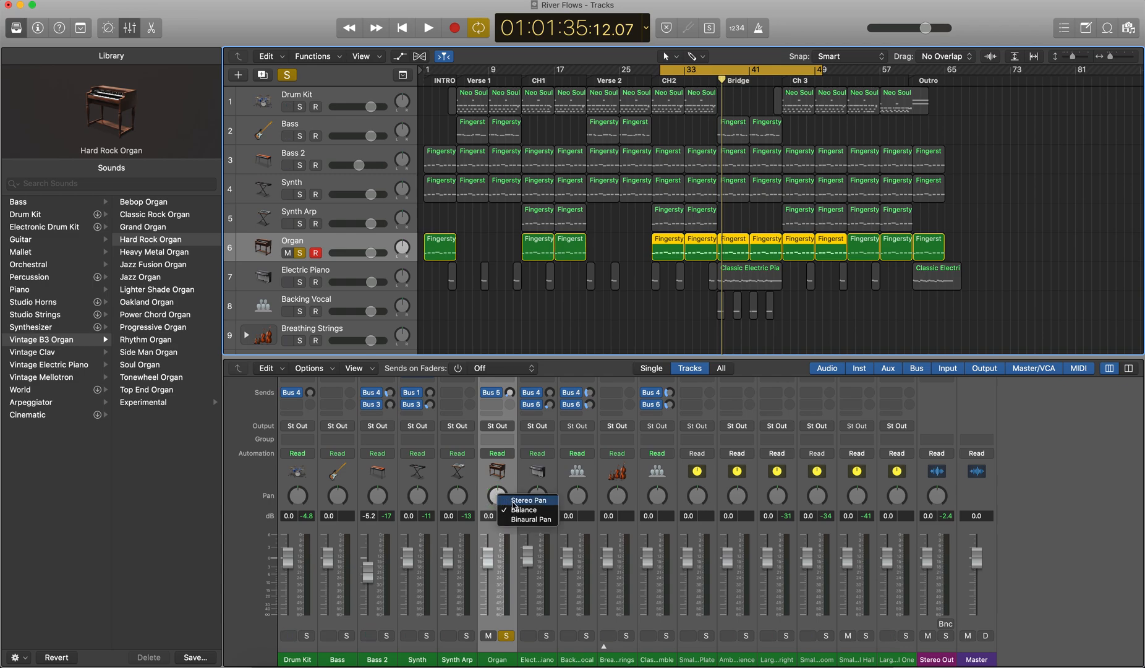
click(513, 499)
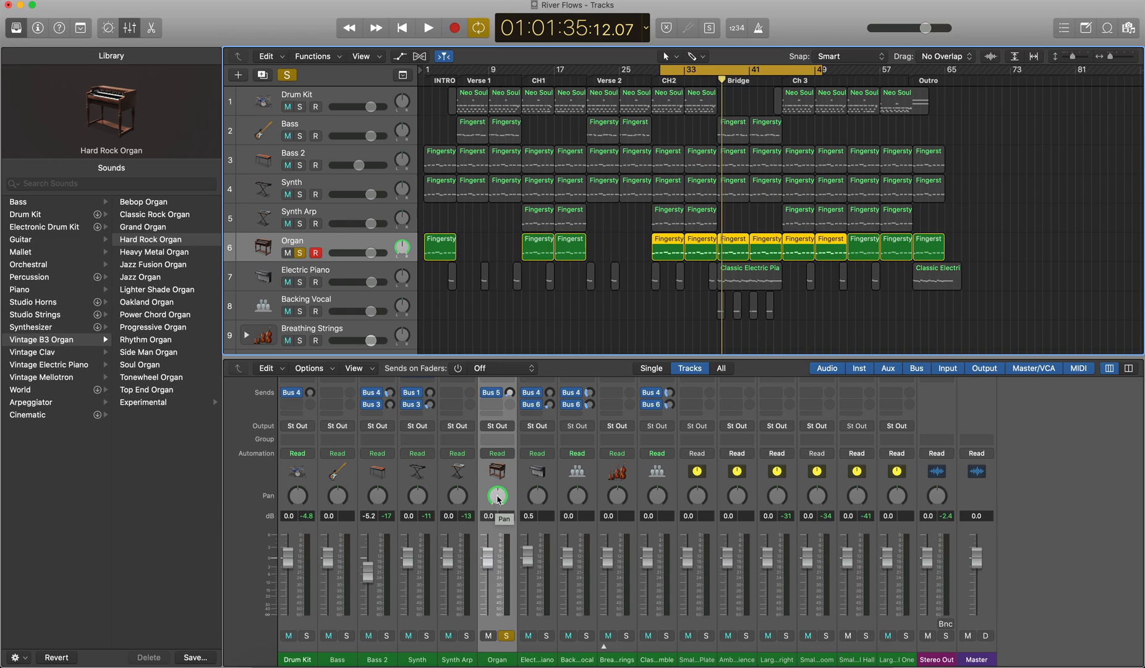
double_click(497, 517)
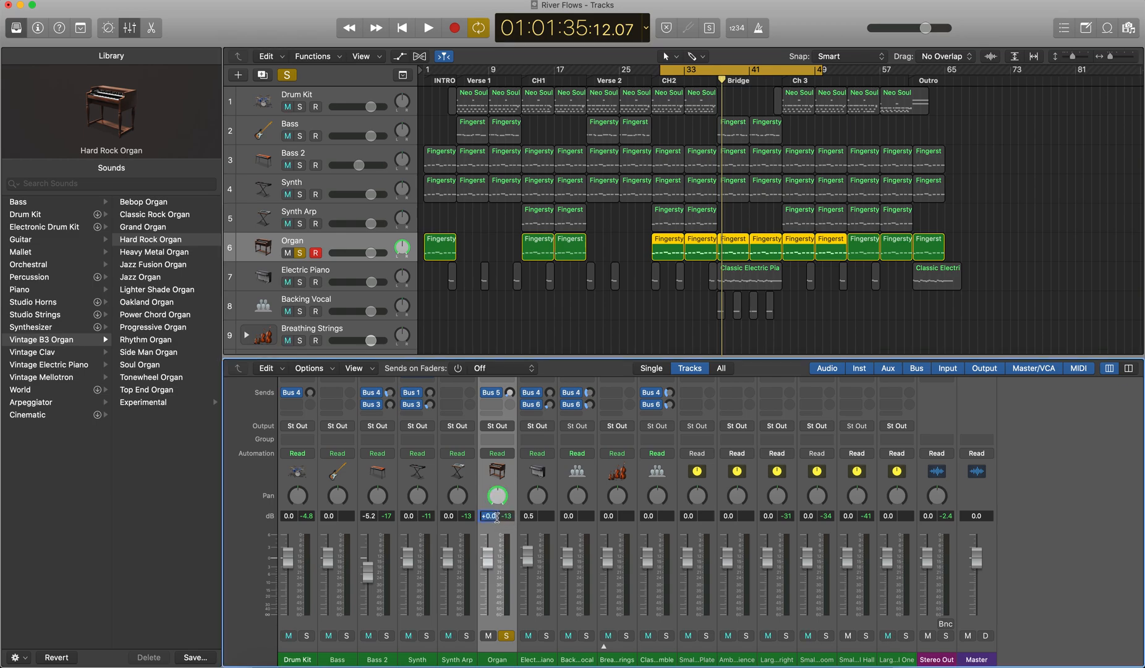
click(525, 497)
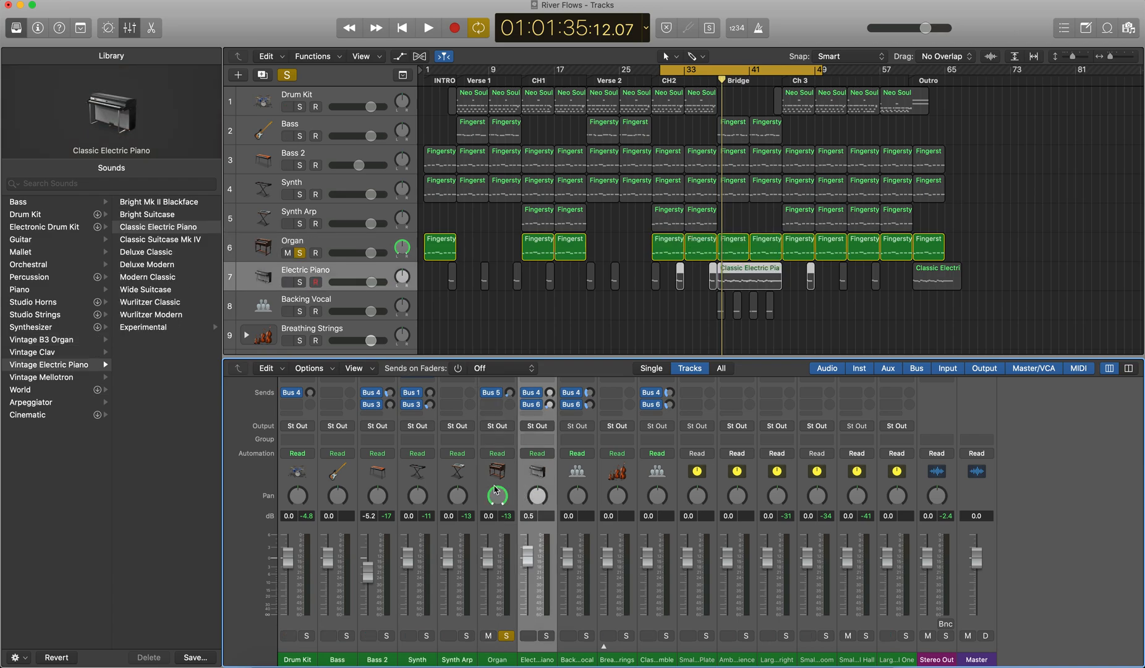
click(499, 493)
drag(500, 495, 492, 517)
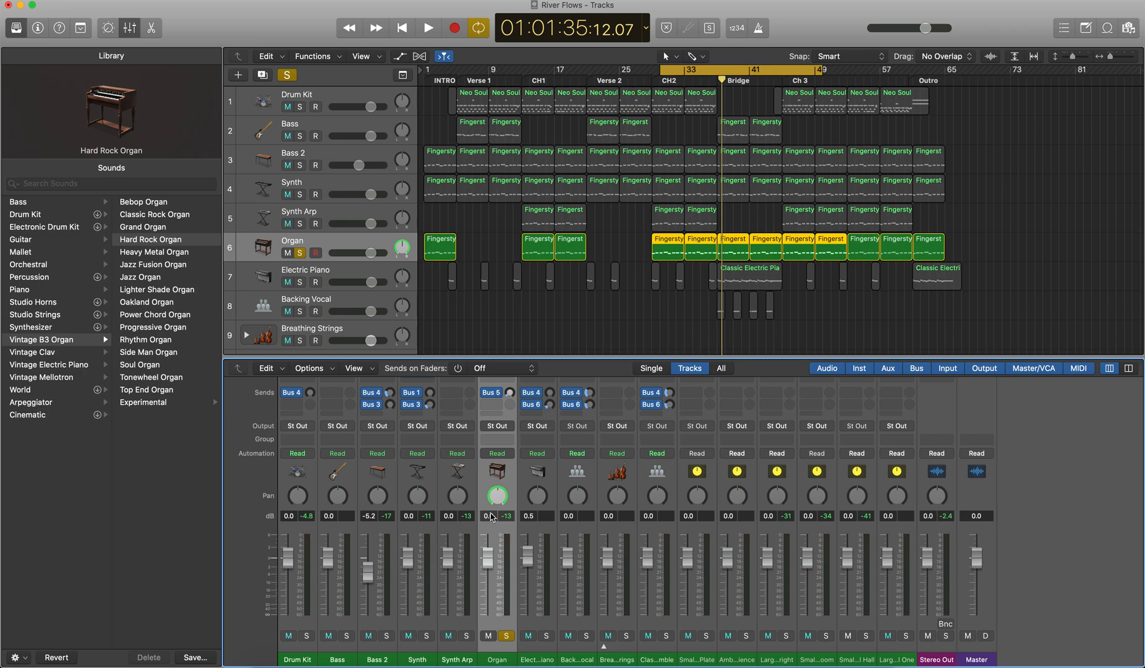
key(space)
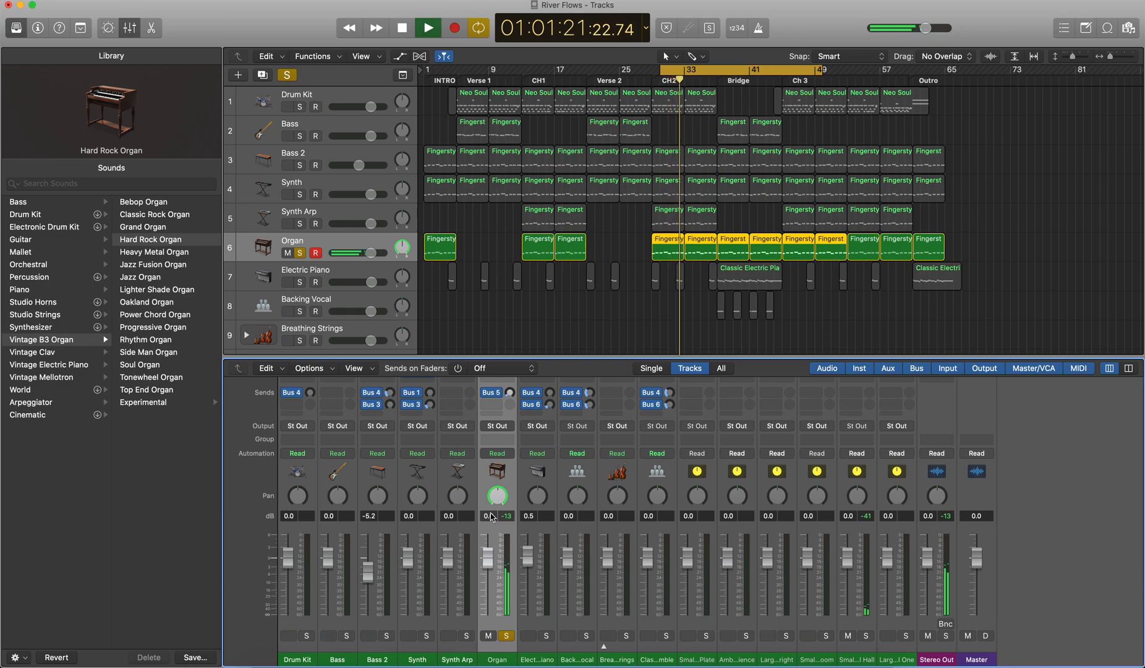
key(space)
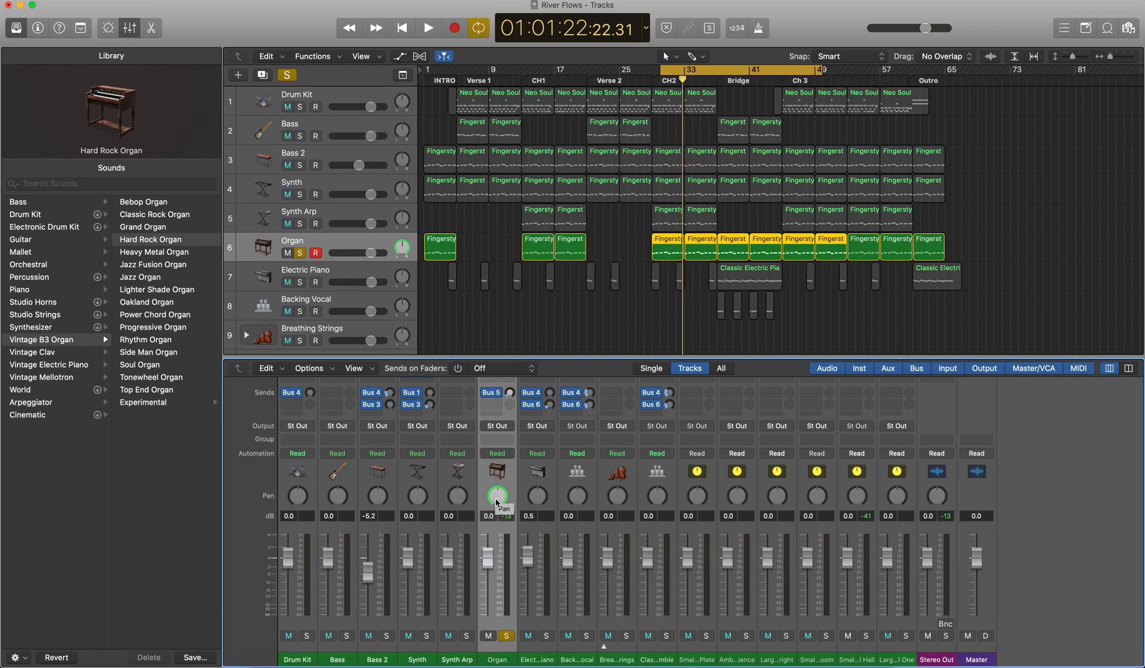
Step: Audition the Organ track's stereo pan at -33 and at +30, playing a short passage for each position
drag(506, 508, 503, 461)
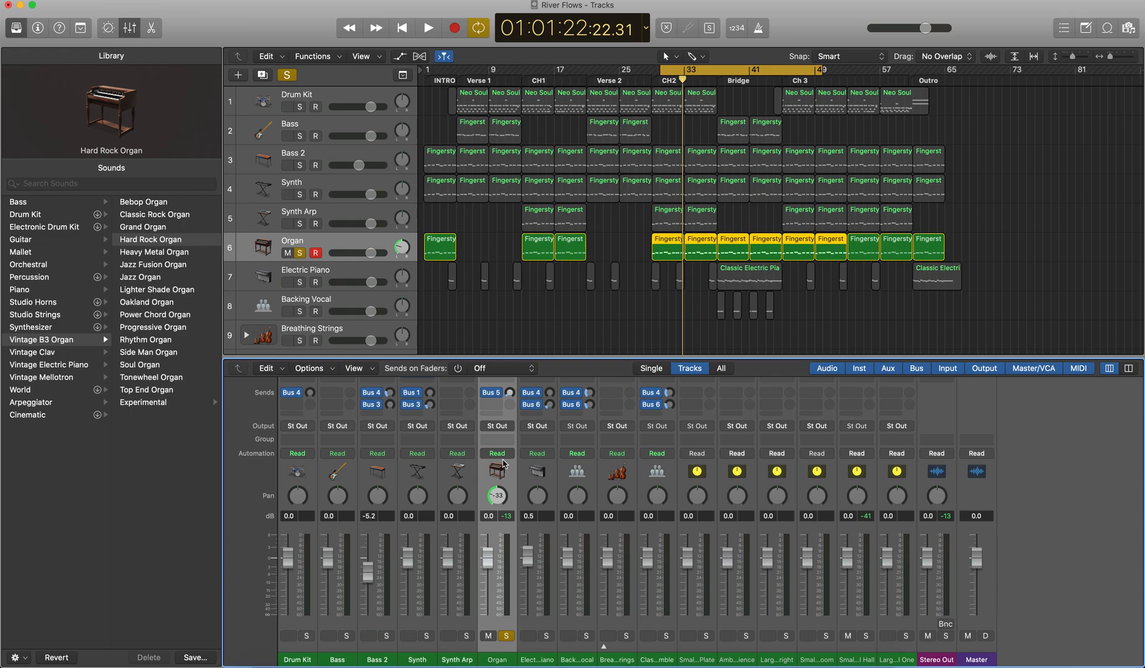
key(space)
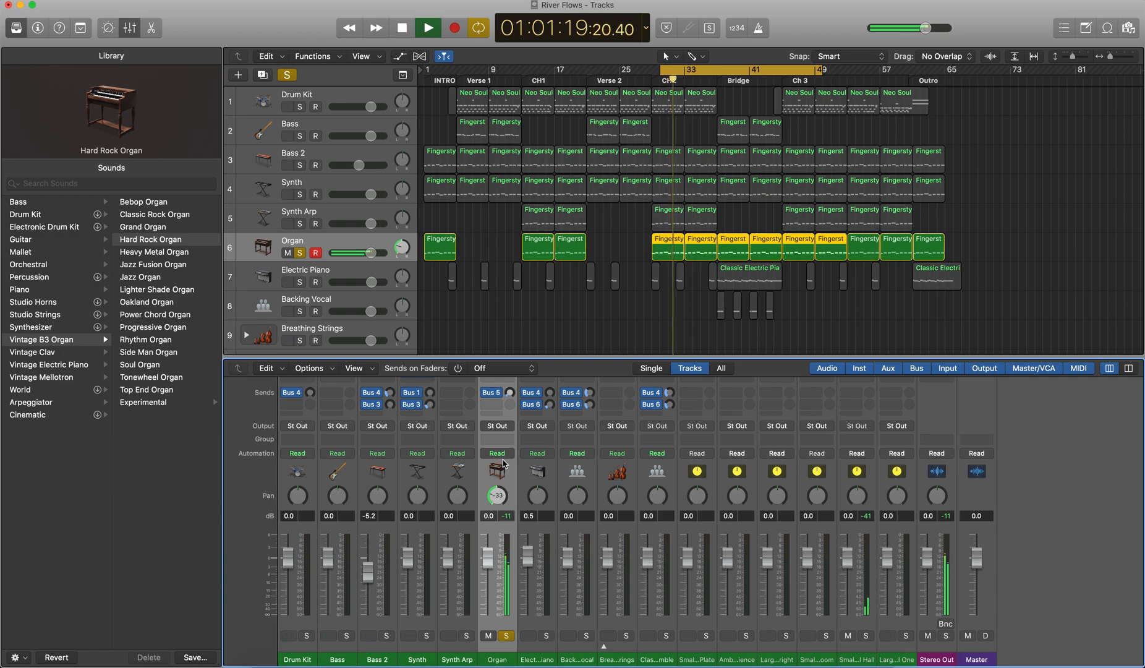
key(space)
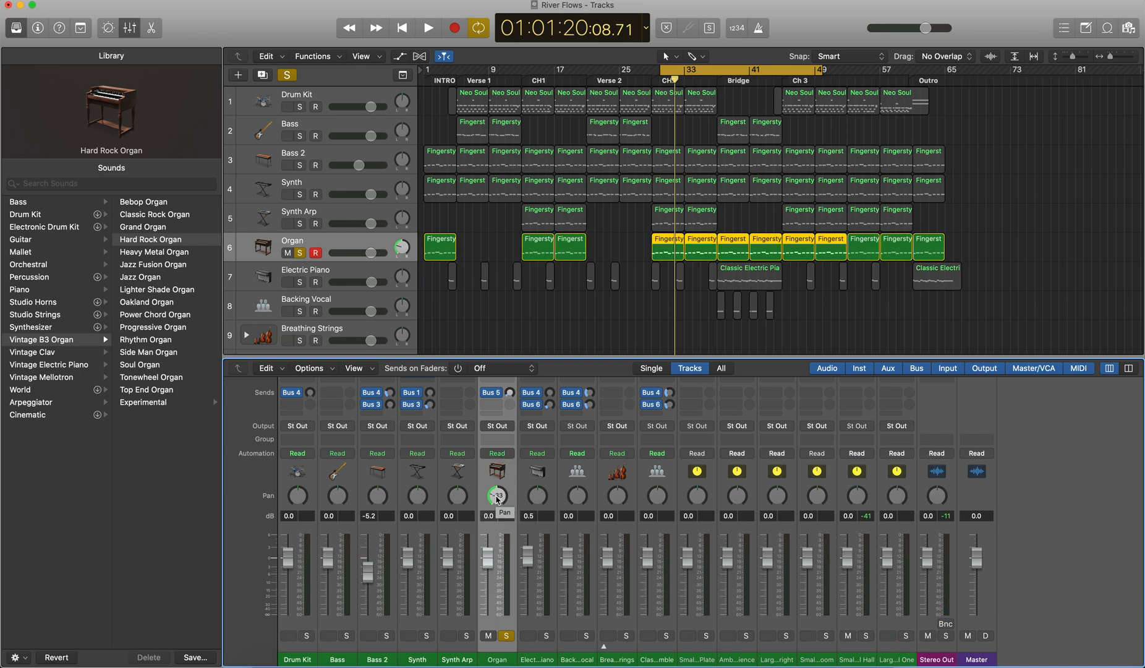
drag(496, 498, 511, 424)
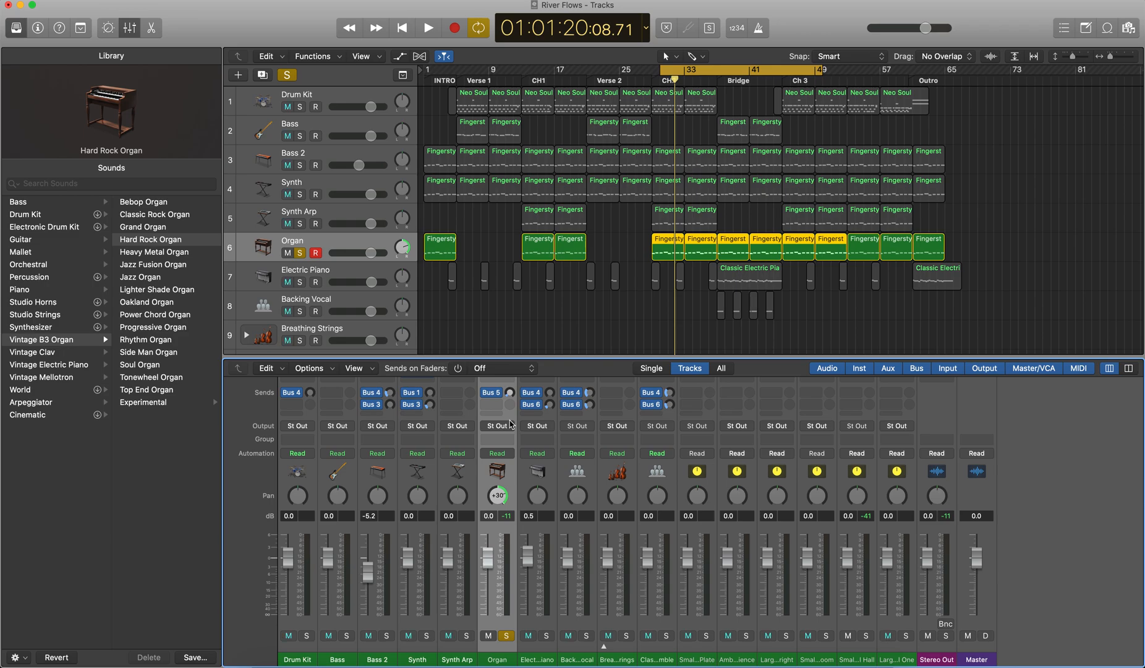
key(space)
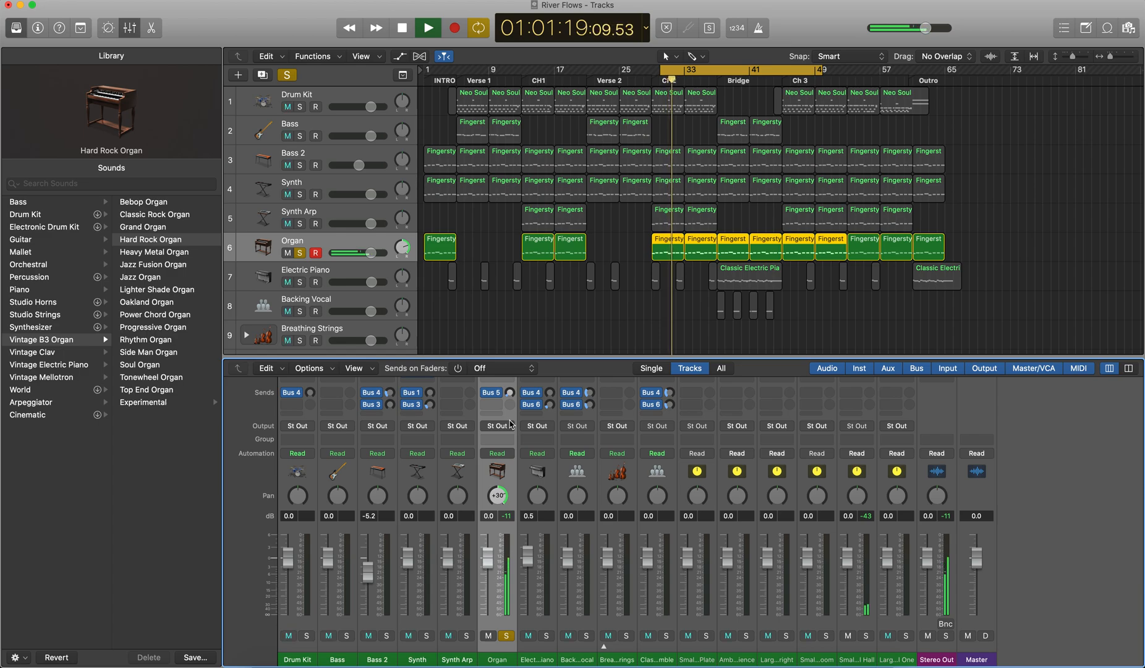
key(space)
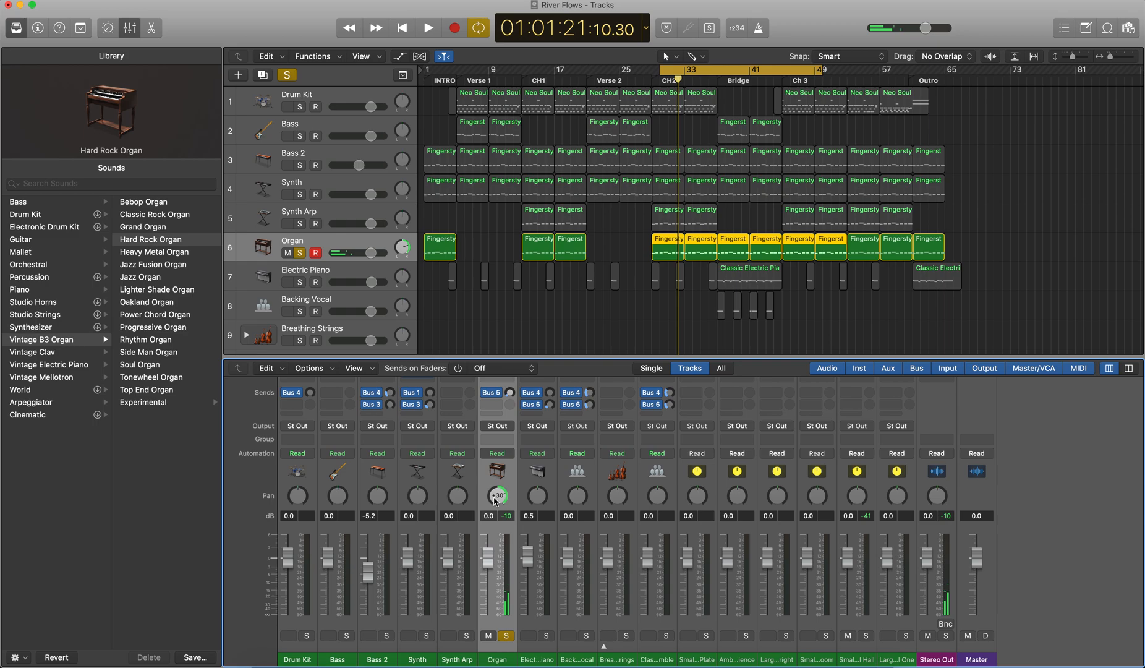
Step: Narrow the Organ track's stereo spread, set its pan to -1 and play a short passage
drag(495, 501, 489, 542)
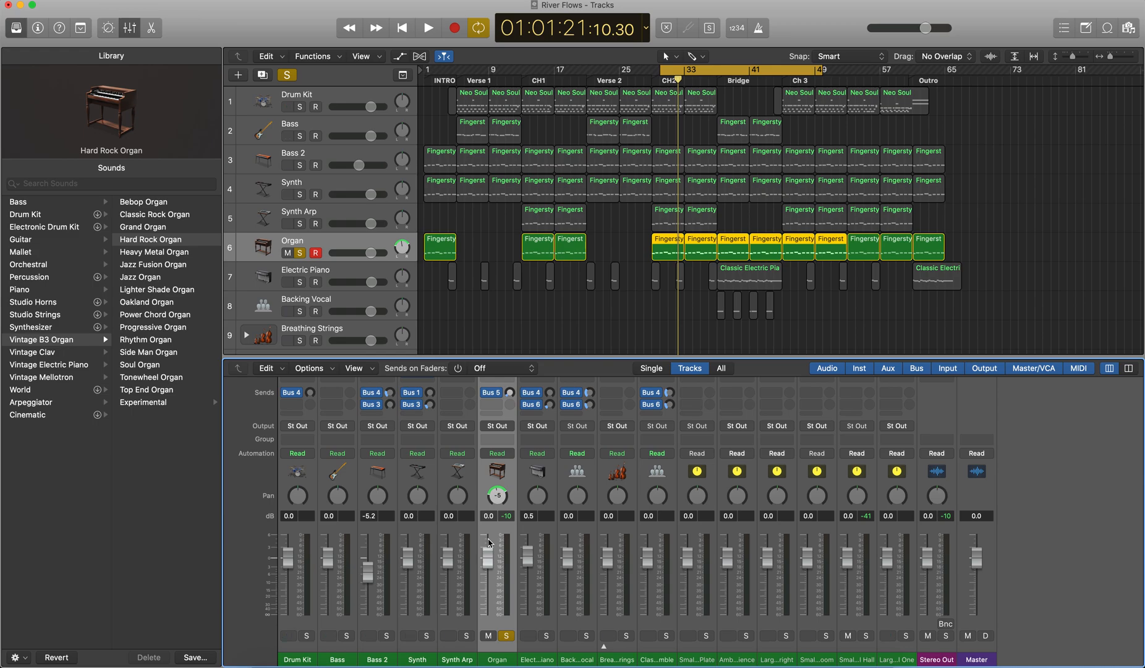
mouse_move(497, 495)
mouse_down()
mouse_move(481, 527)
mouse_move(490, 494)
mouse_up()
key(space)
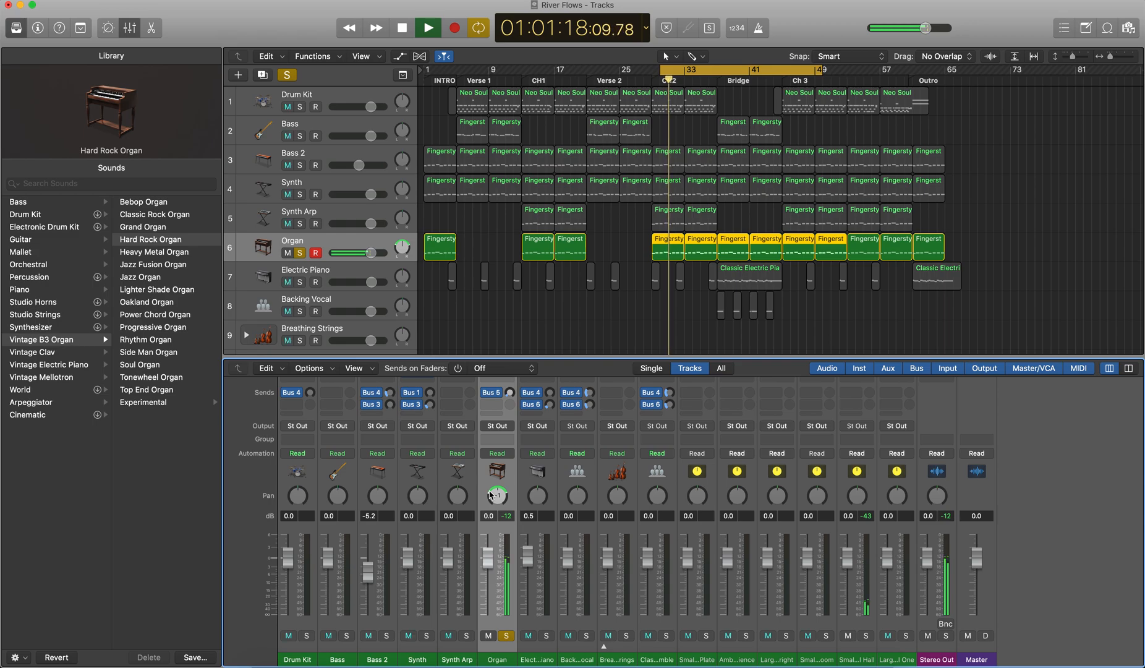
key(space)
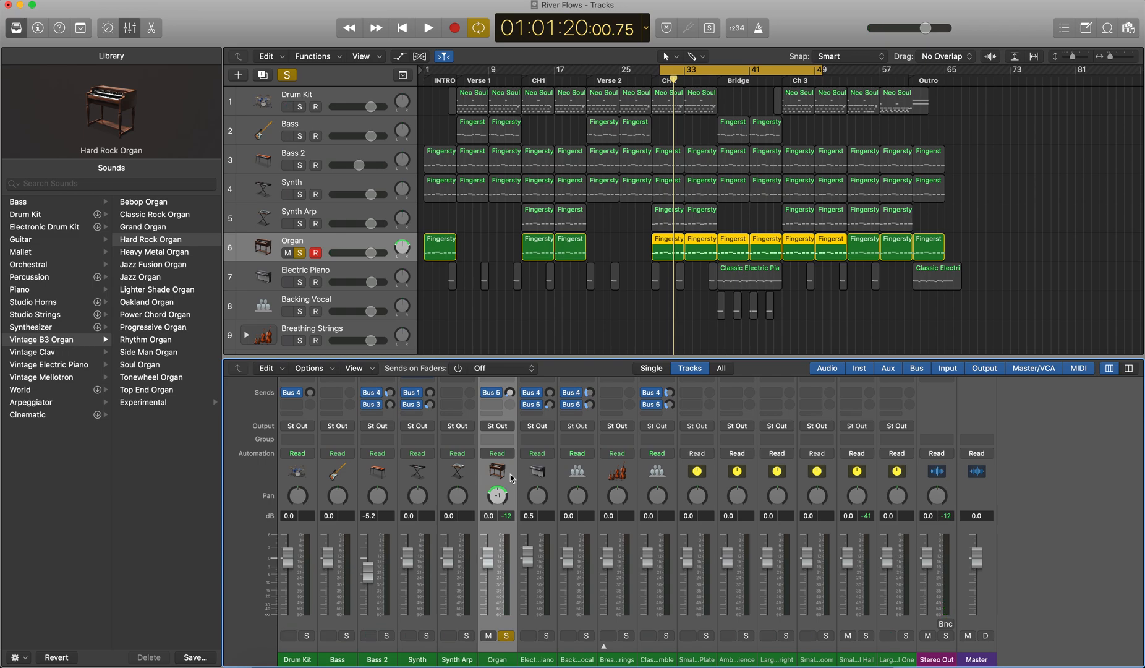
Step: Try Binaural Pan on the Organ track and set its panner back to Balance
right_click(506, 498)
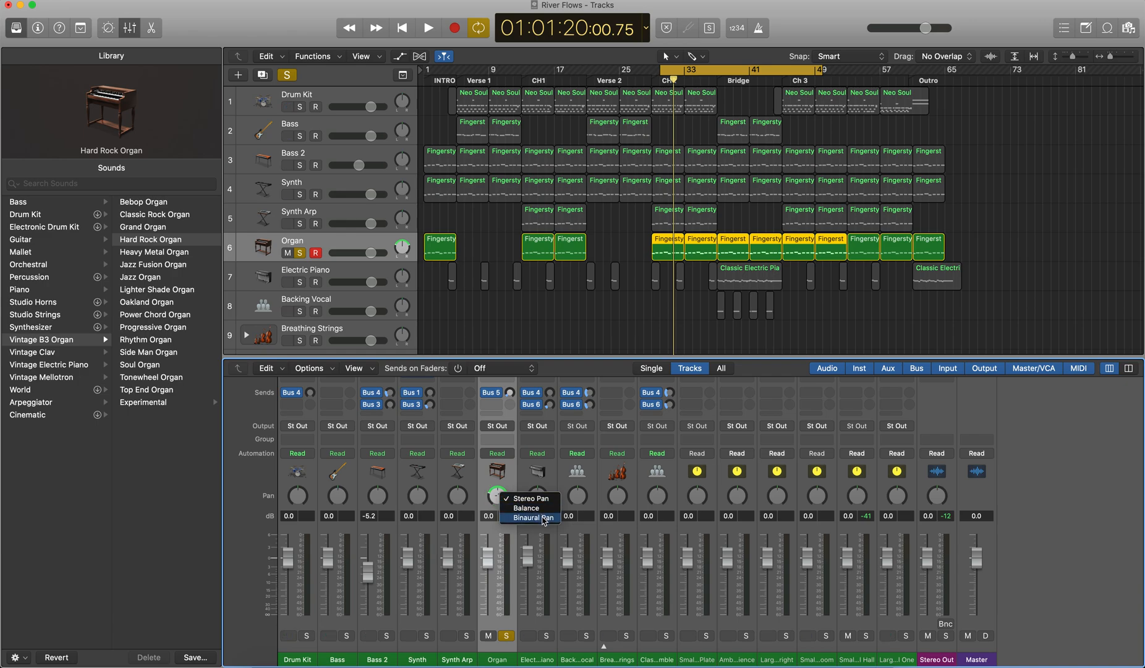
click(533, 518)
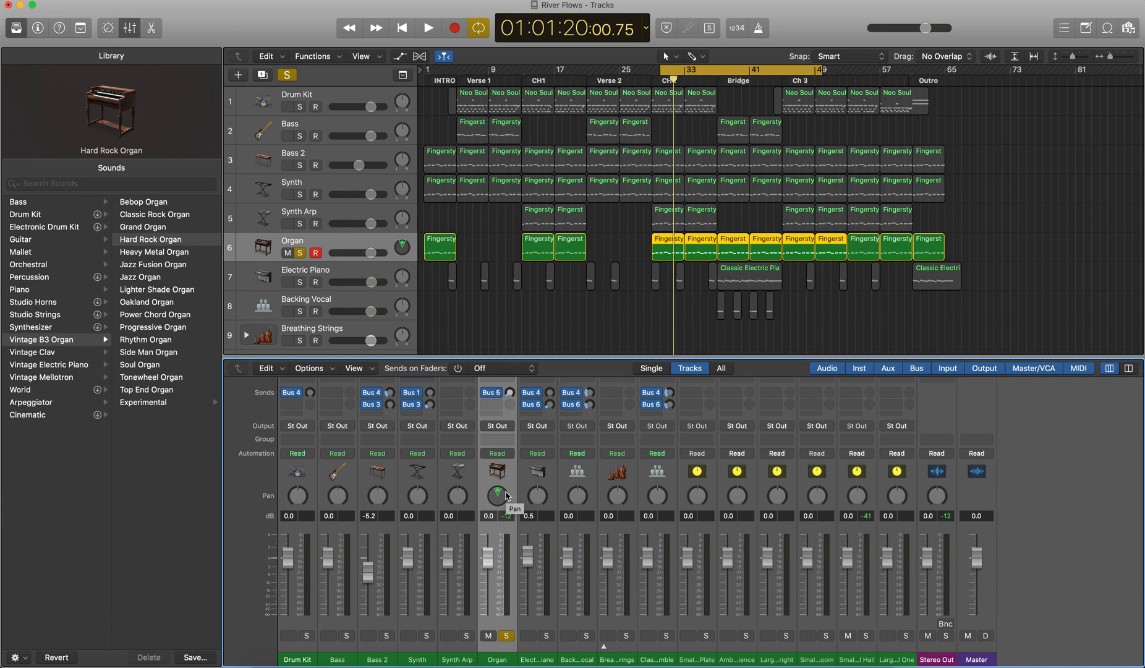
right_click(497, 500)
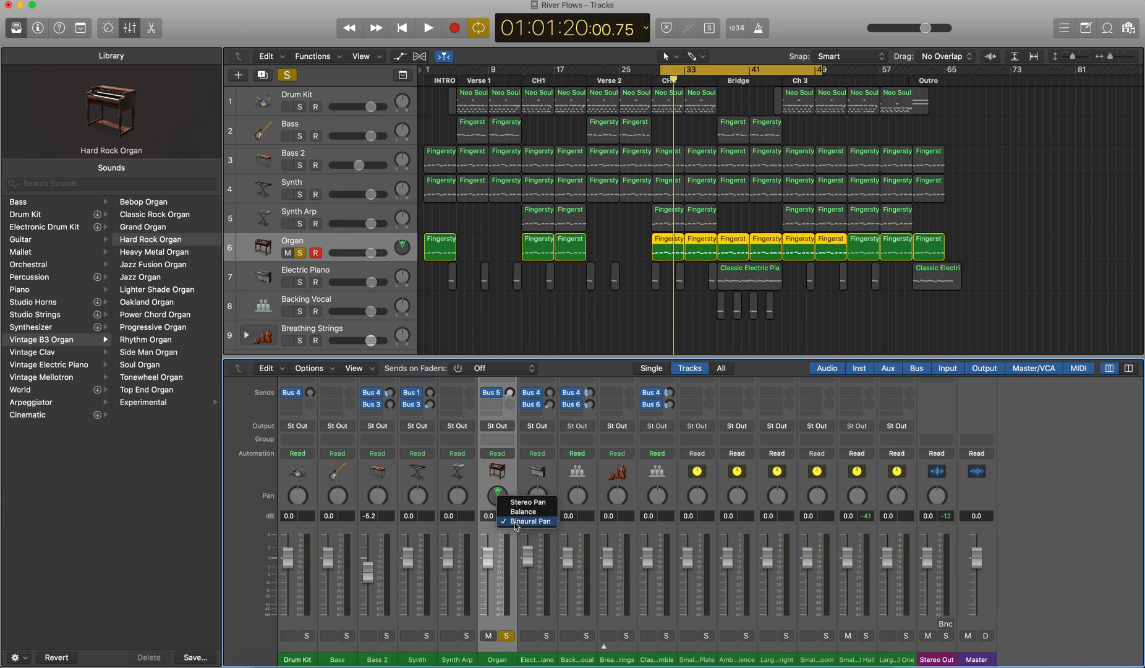
click(516, 526)
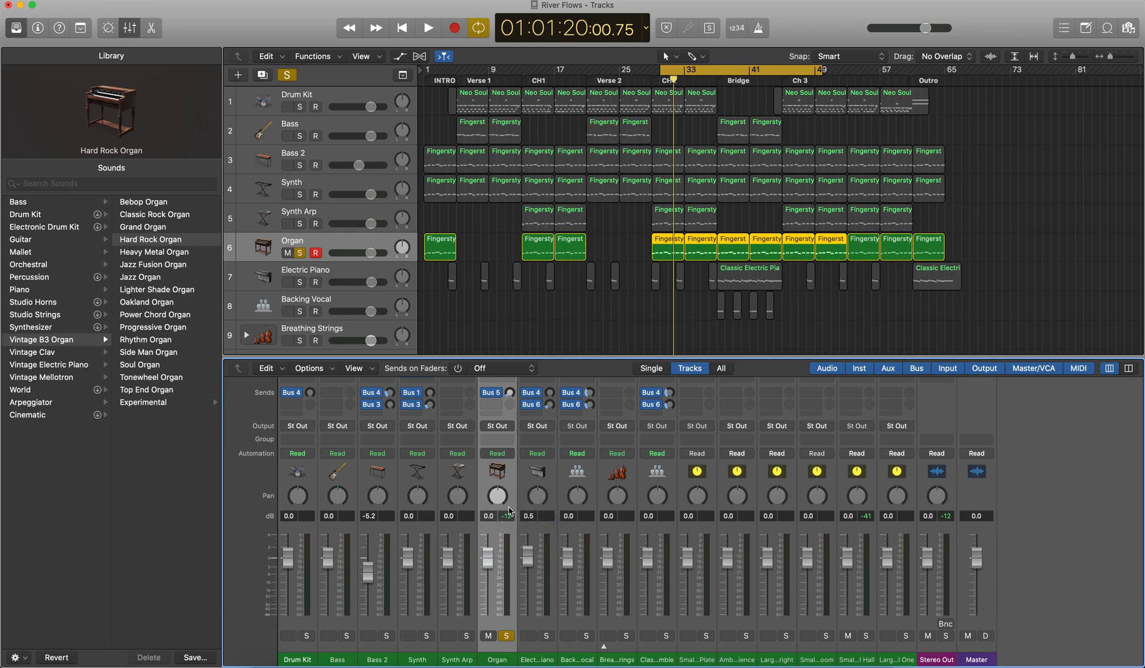
Step: Set the Organ track's panner to Binaural Pan and open its settings window
right_click(501, 497)
click(529, 519)
double_click(498, 498)
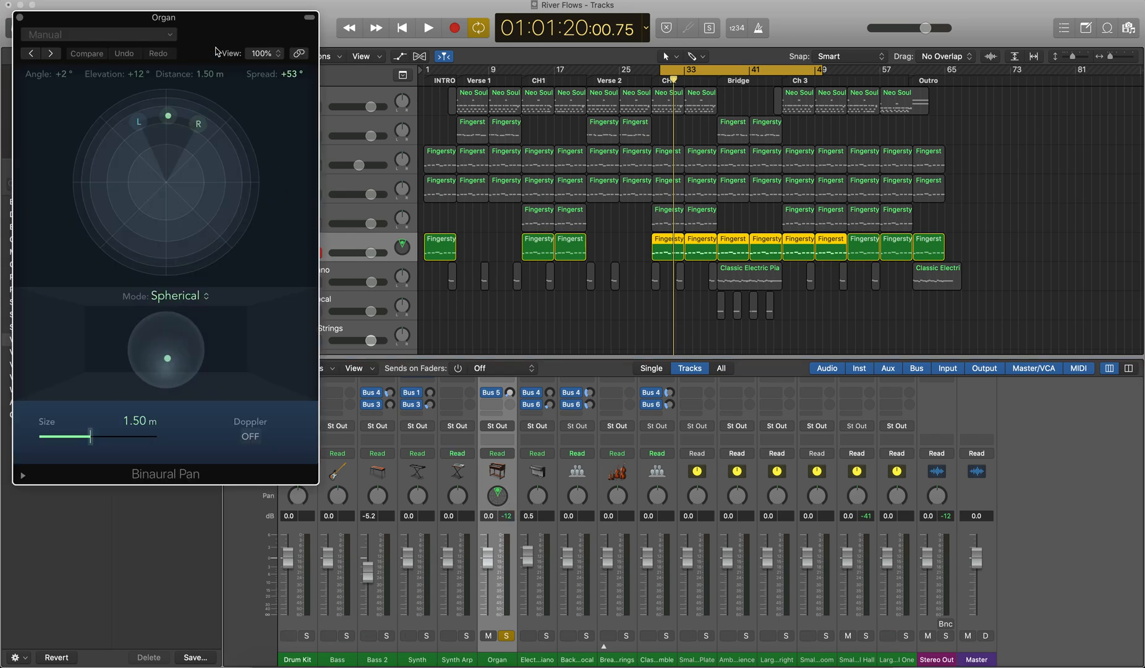
Step: In Spherical mode, move the Organ's source point outward to an elevation of -8° and back inward to +25°
drag(211, 35, 645, 67)
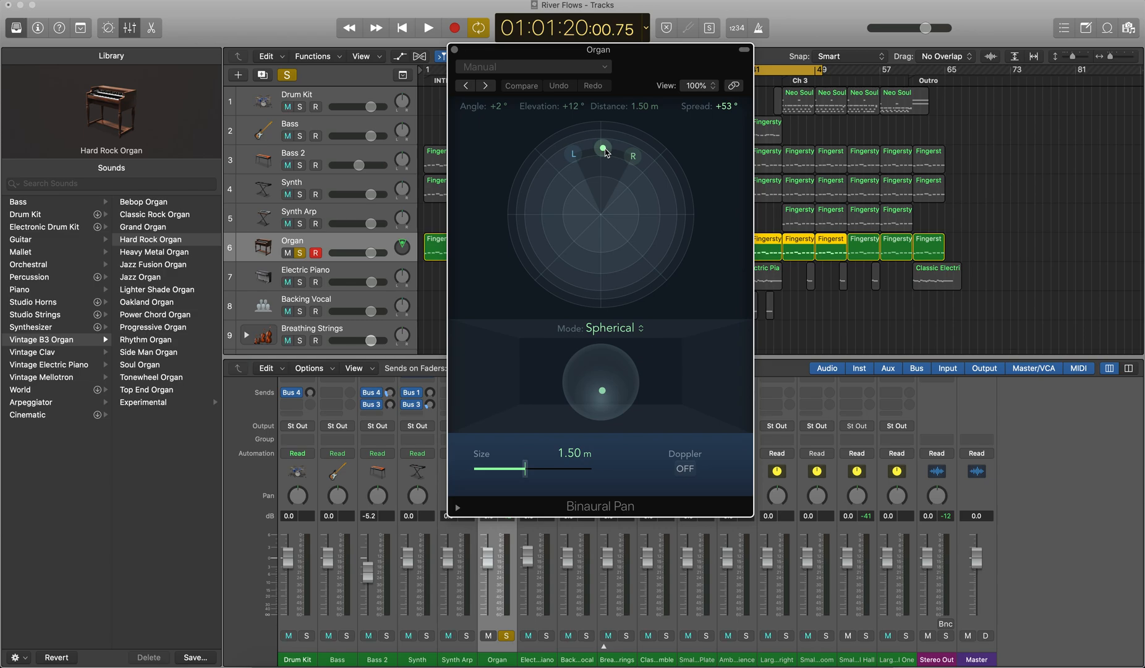
mouse_move(605, 152)
mouse_down()
mouse_move(527, 188)
mouse_move(606, 123)
mouse_move(686, 177)
mouse_move(673, 251)
mouse_move(597, 295)
mouse_move(519, 261)
mouse_move(603, 286)
mouse_move(609, 130)
mouse_move(661, 170)
mouse_move(679, 207)
mouse_move(624, 204)
mouse_move(560, 220)
mouse_move(609, 260)
mouse_move(613, 324)
mouse_move(604, 136)
mouse_up()
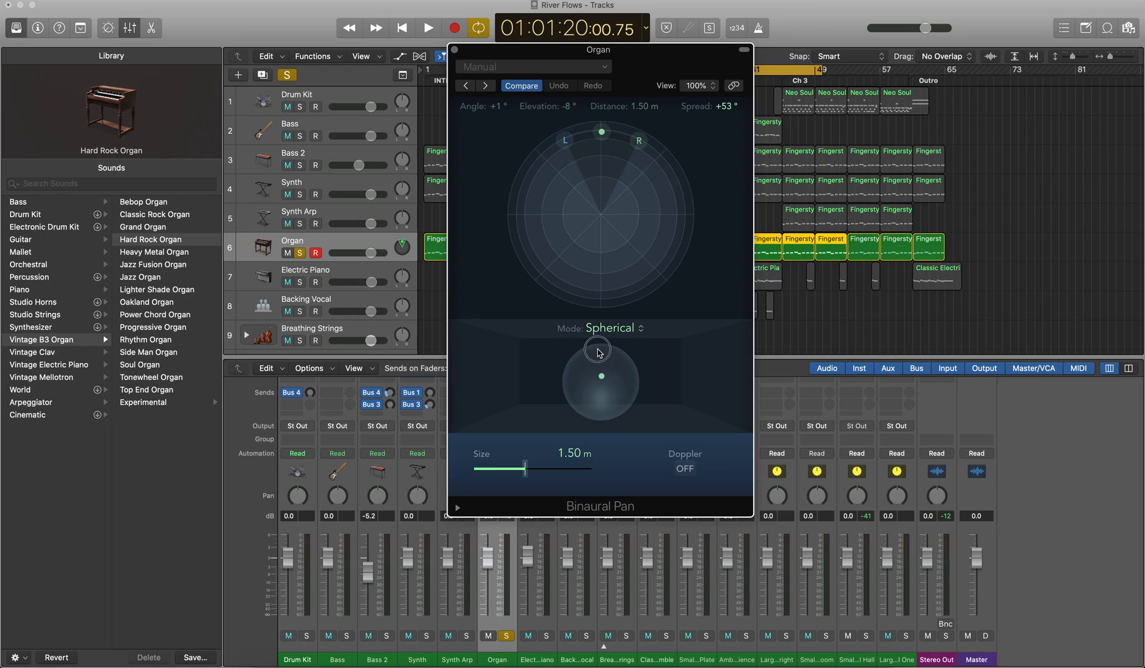
drag(601, 131, 602, 160)
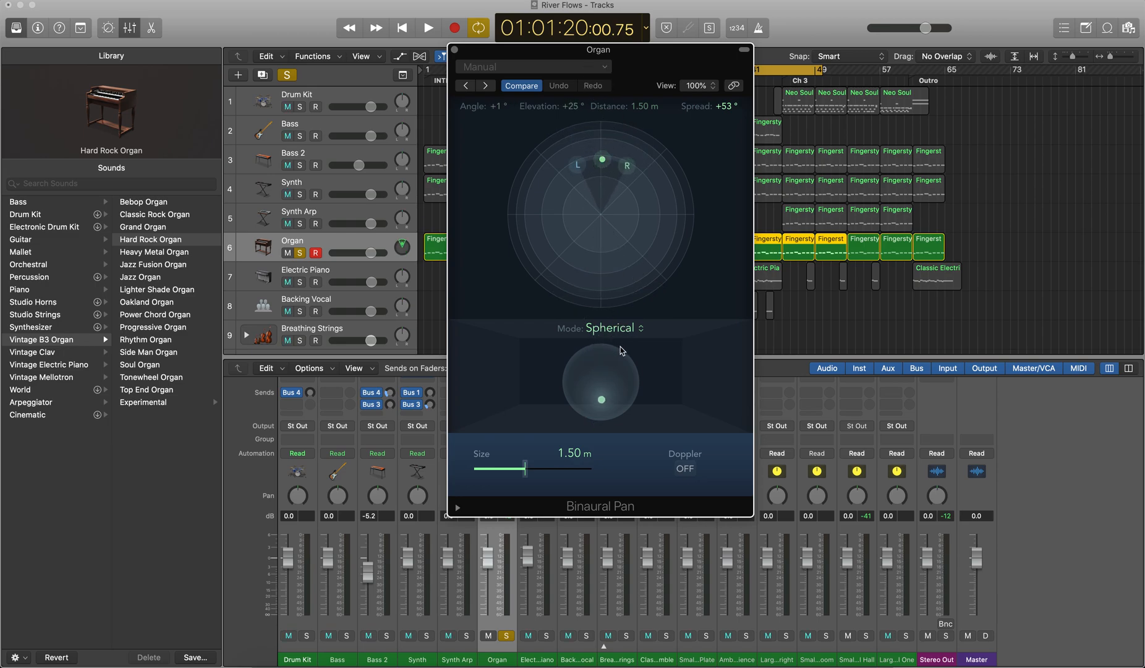
Step: Switch the Organ's binaural panner to Planar mode and move the source point forward to a distance of about 1.5 m
click(631, 331)
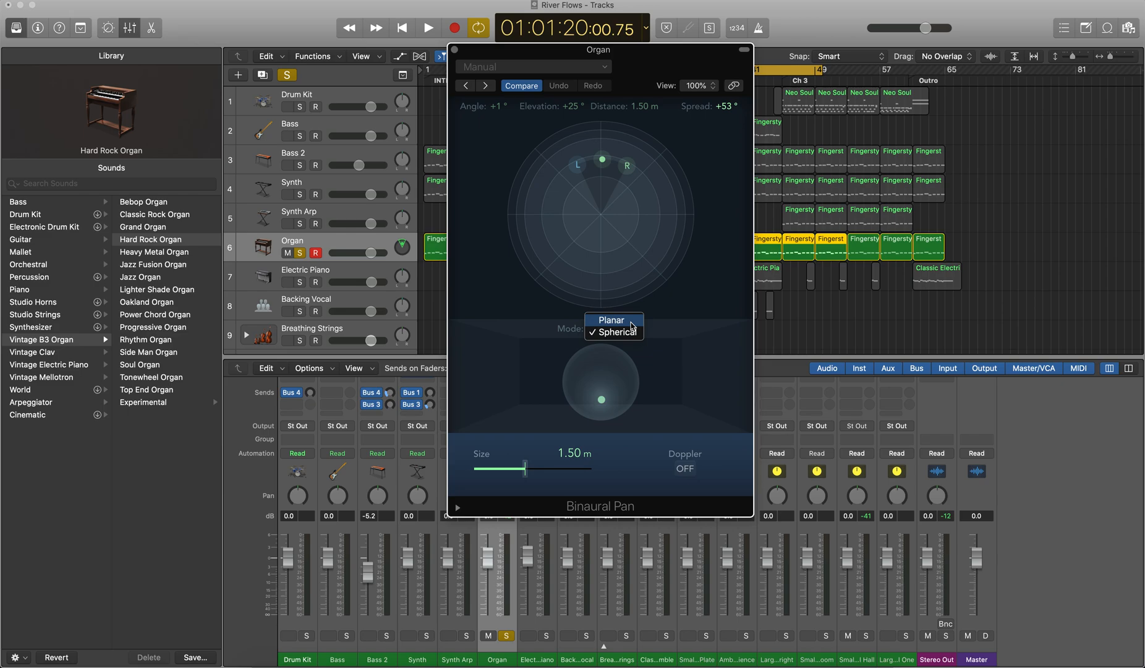
click(631, 322)
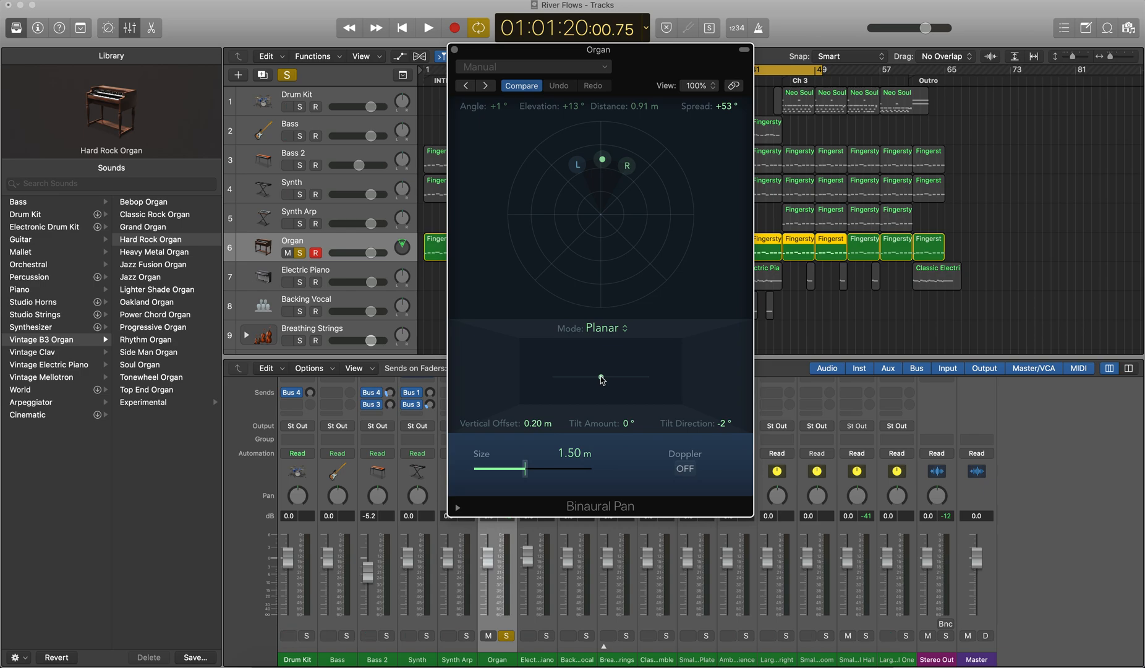
drag(602, 159, 608, 113)
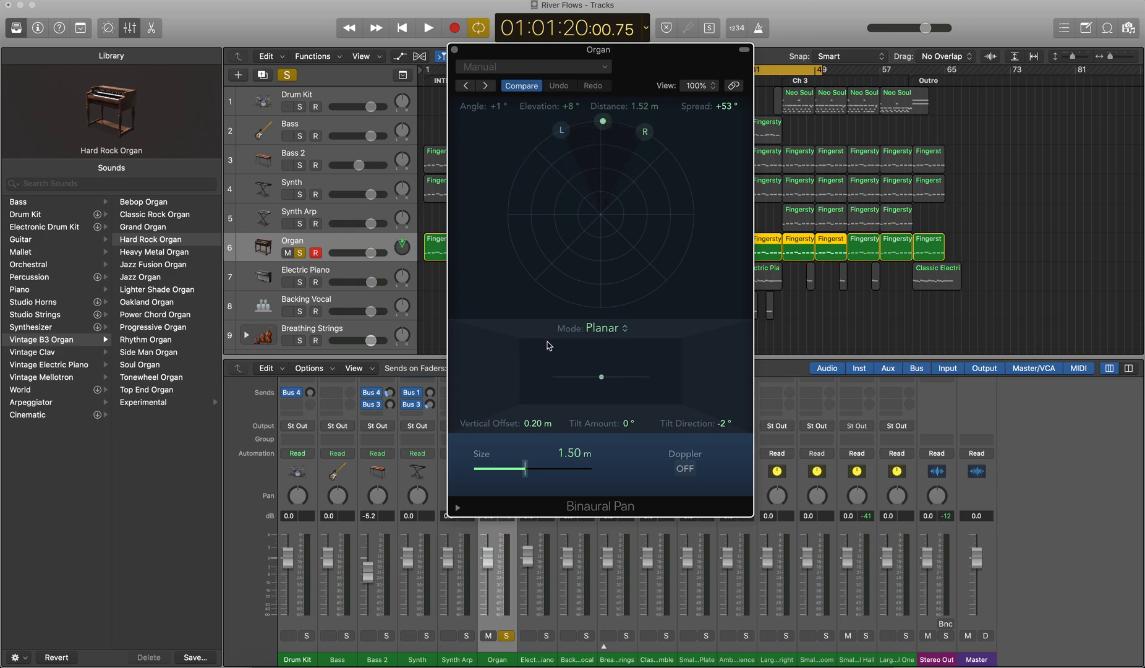
Step: Raise the Organ's vertical offset to 4.80 m, lower it to 0.00 m, and tilt the plane +1° with a direction of -21°
drag(542, 426, 542, 370)
drag(538, 427, 519, 333)
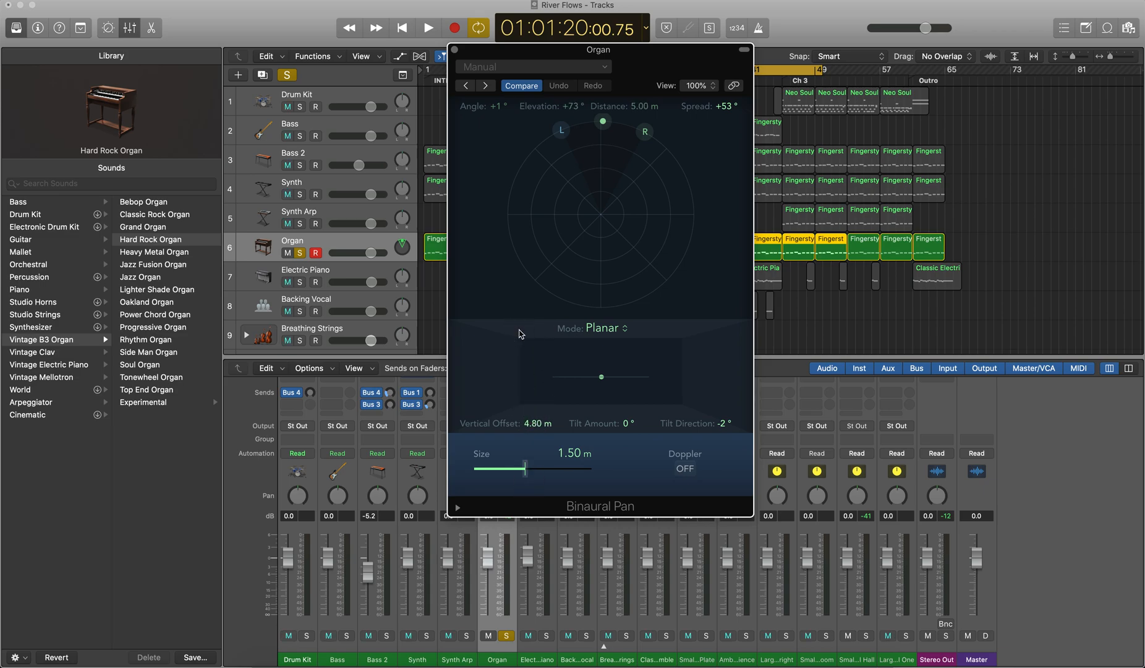
drag(538, 430, 529, 628)
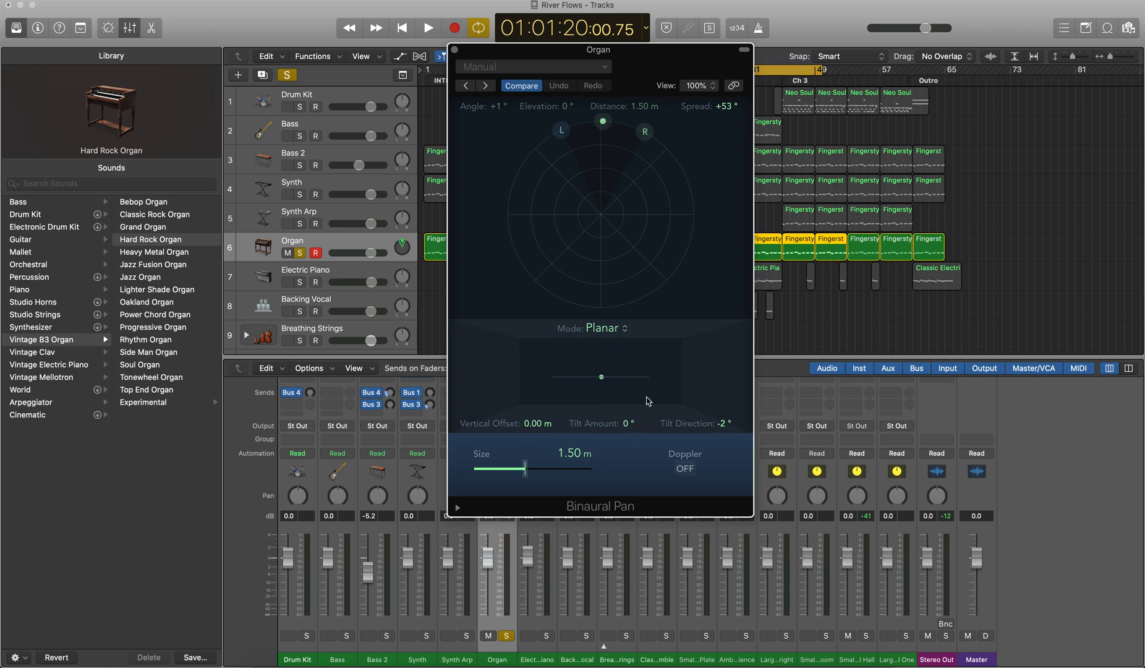
mouse_move(603, 377)
mouse_down()
mouse_move(637, 381)
mouse_move(626, 334)
mouse_move(625, 411)
mouse_move(483, 399)
mouse_move(647, 386)
mouse_move(619, 385)
mouse_up()
Step: Turn off solo on the Organ track and close its Binaural Pan window
drag(477, 51, 570, 74)
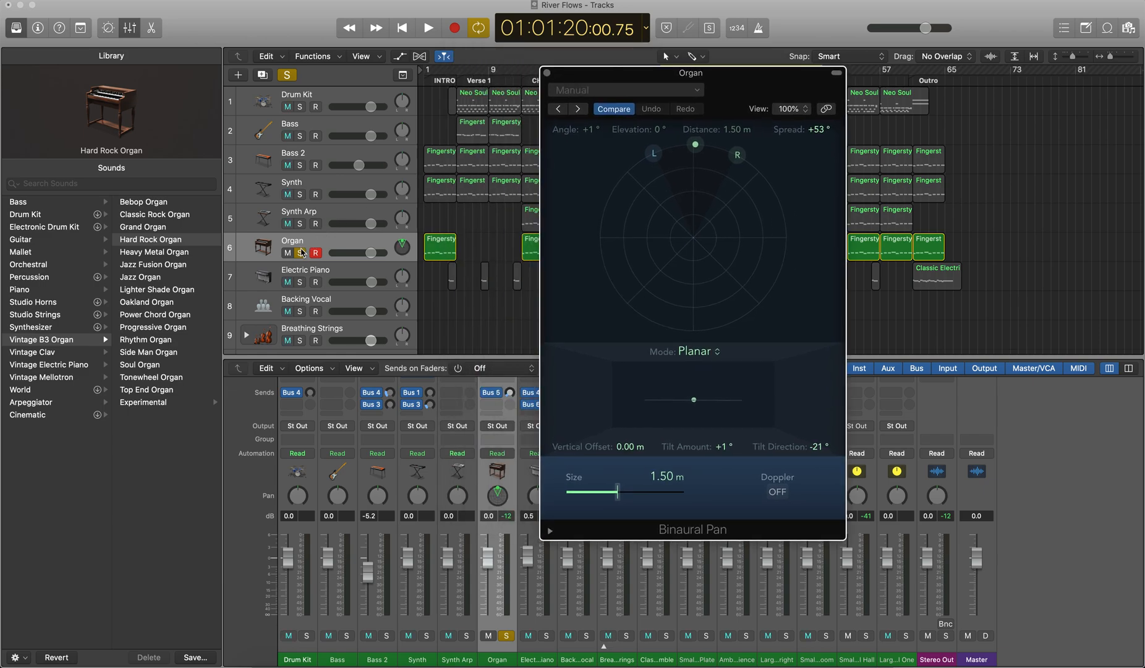
click(303, 253)
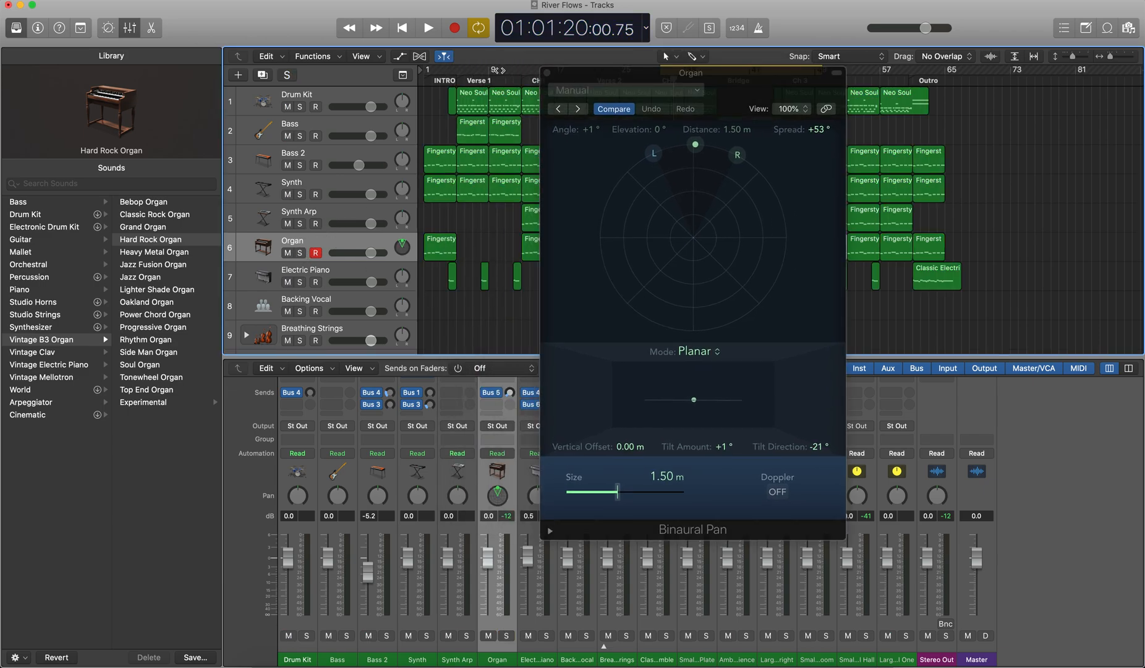
click(547, 72)
Step: Set the Breathing Strings track's panner to Binaural Pan and open its settings in the middle of the workspace
click(334, 334)
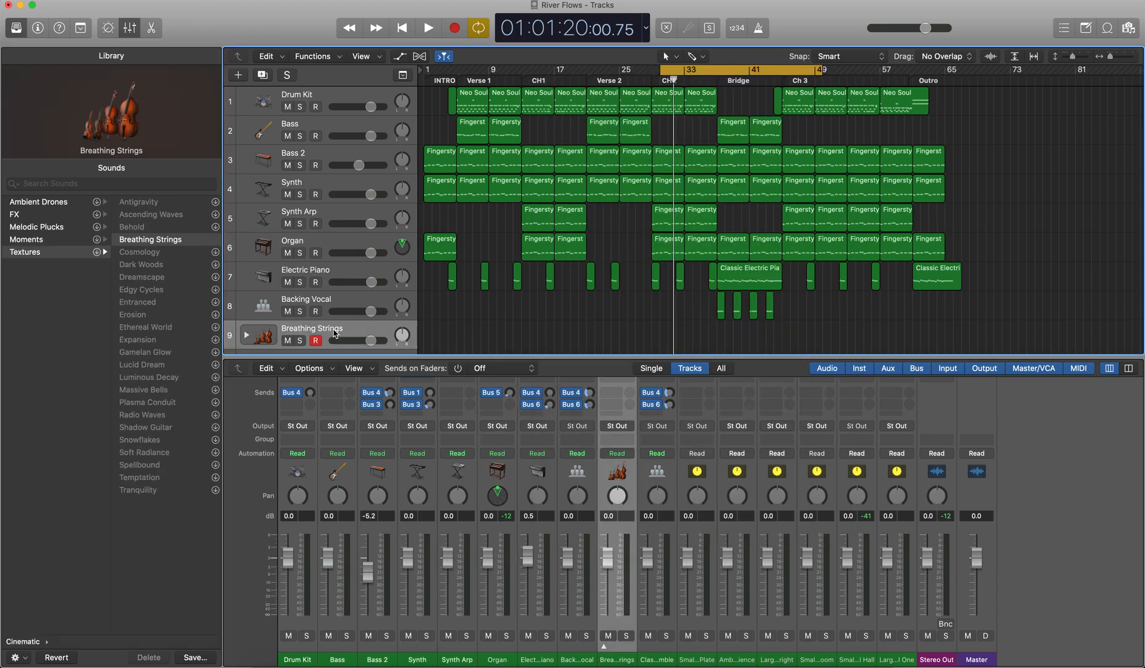
right_click(619, 495)
click(646, 518)
double_click(618, 495)
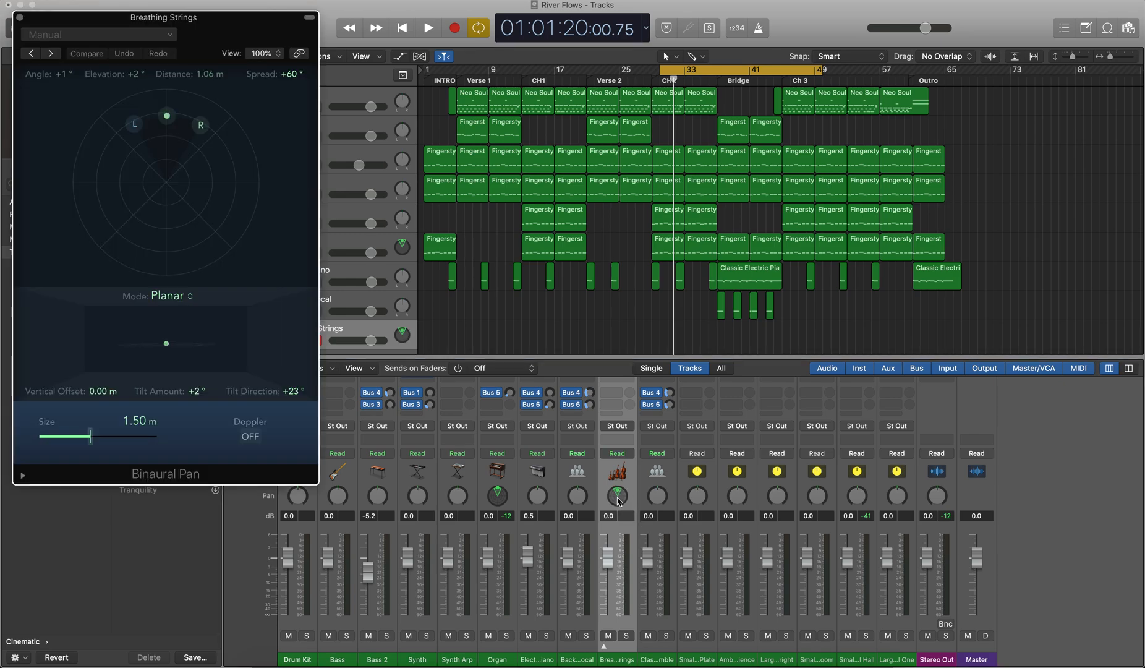
drag(227, 28, 630, 101)
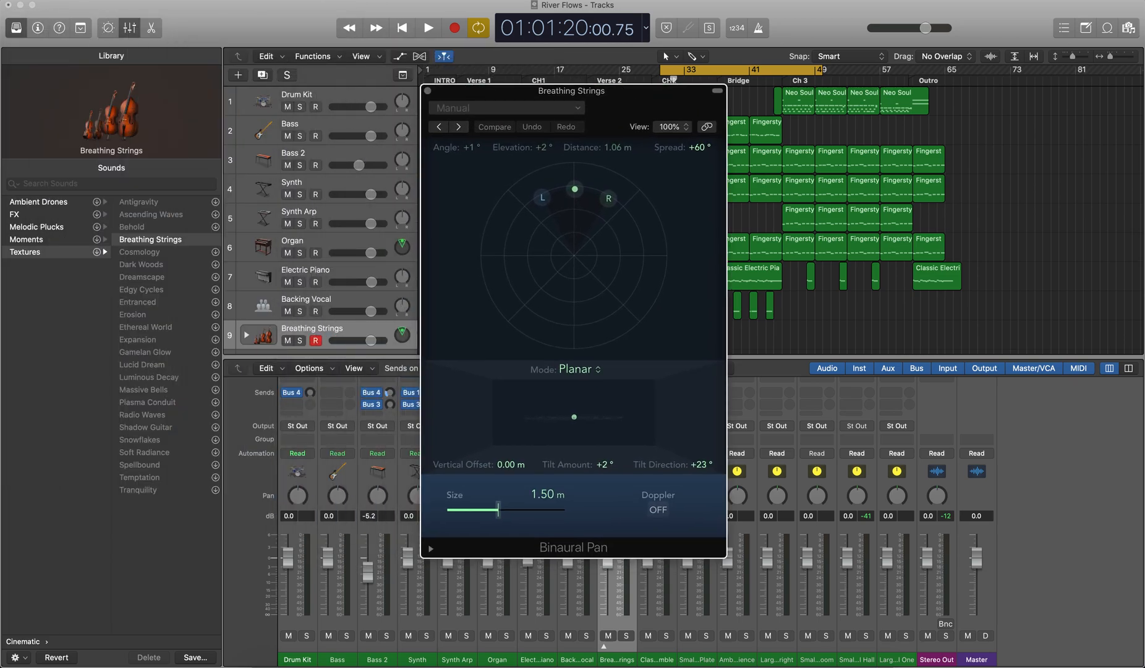
Step: Show the Musical Typing keyboard beside the panner window and play a note on Breathing Strings
click(324, 1)
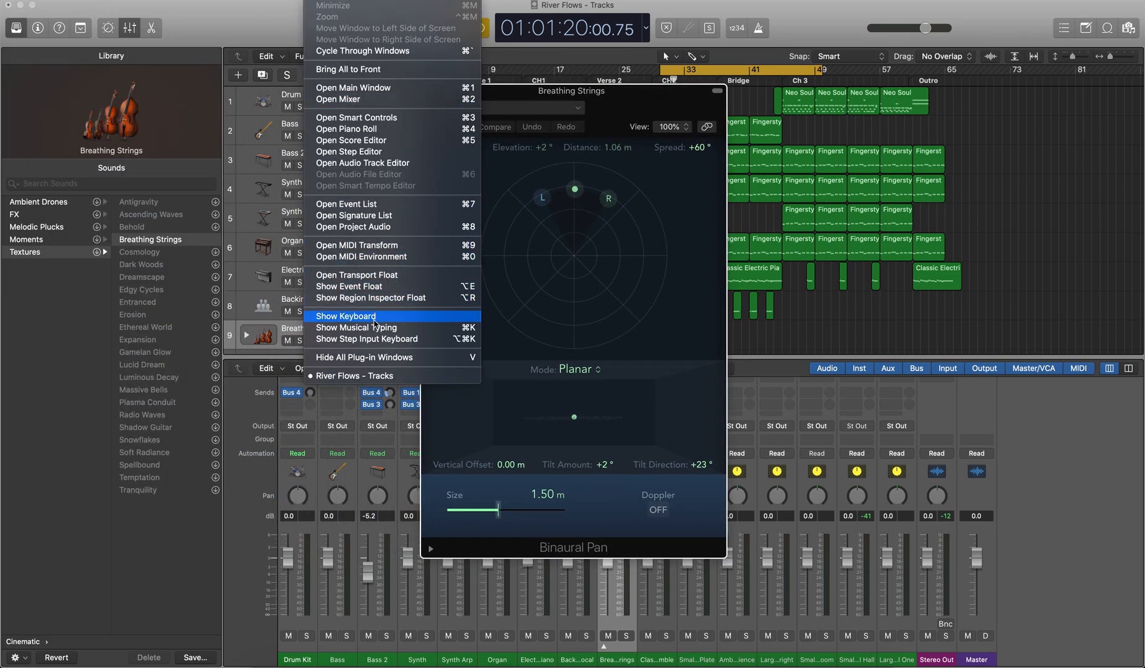
click(375, 328)
drag(679, 255, 902, 390)
key(d)
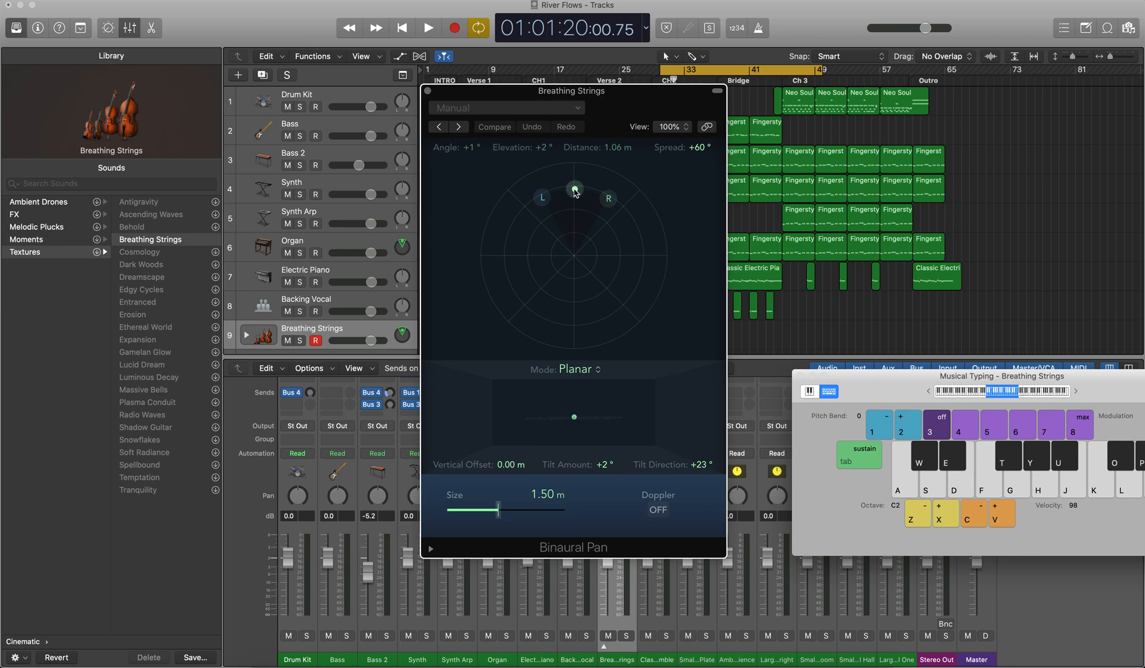
Step: Audition a note while moving the Breathing Strings source point to a +3° angle at 1.40 m and around to +70°
drag(574, 189, 574, 123)
key(d)
mouse_move(576, 165)
mouse_down()
mouse_move(574, 254)
mouse_move(574, 160)
mouse_move(575, 249)
mouse_move(579, 171)
mouse_up()
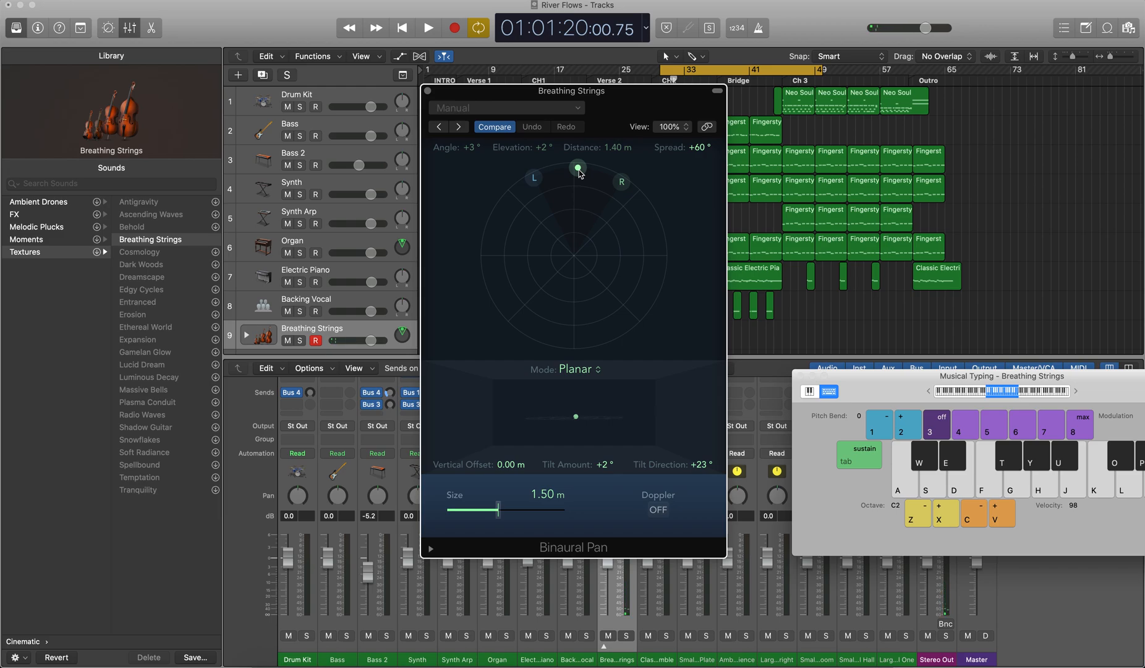
drag(580, 174, 662, 224)
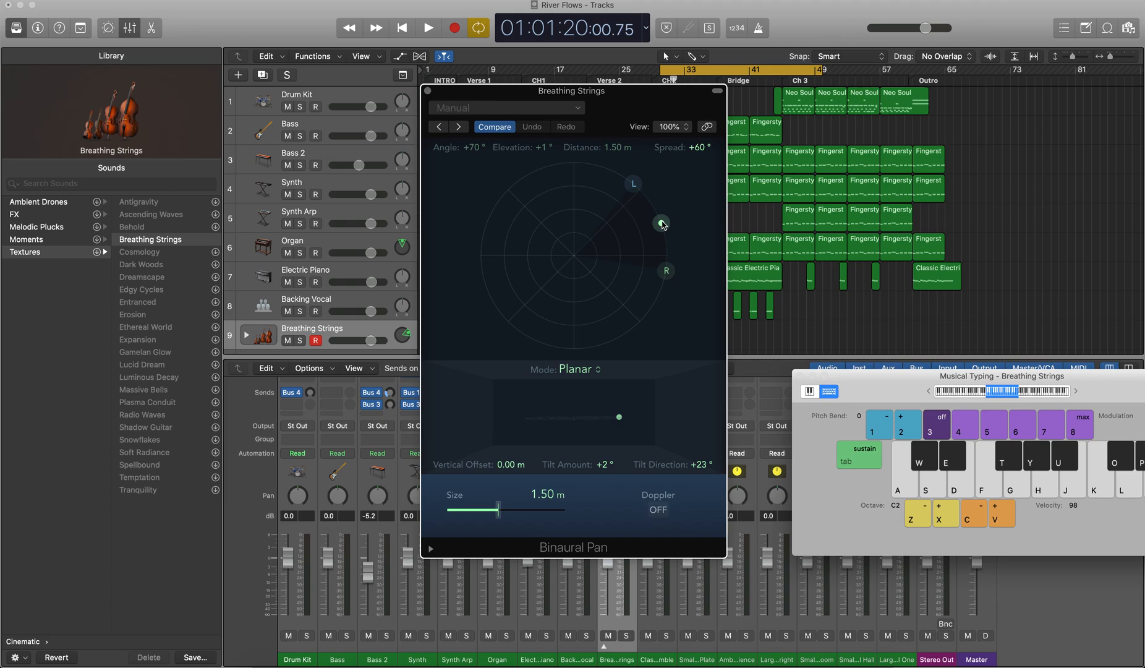
Step: Play the note with the keyboard octave at C3, return the octave to C2 and play it again
key(x)
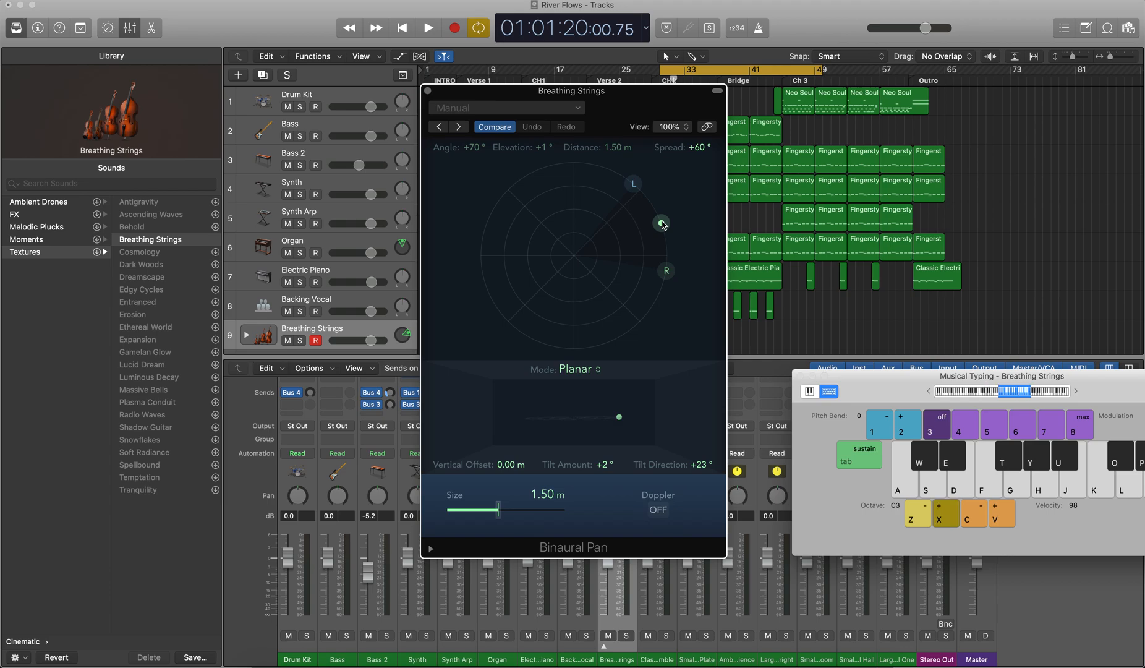
key(d)
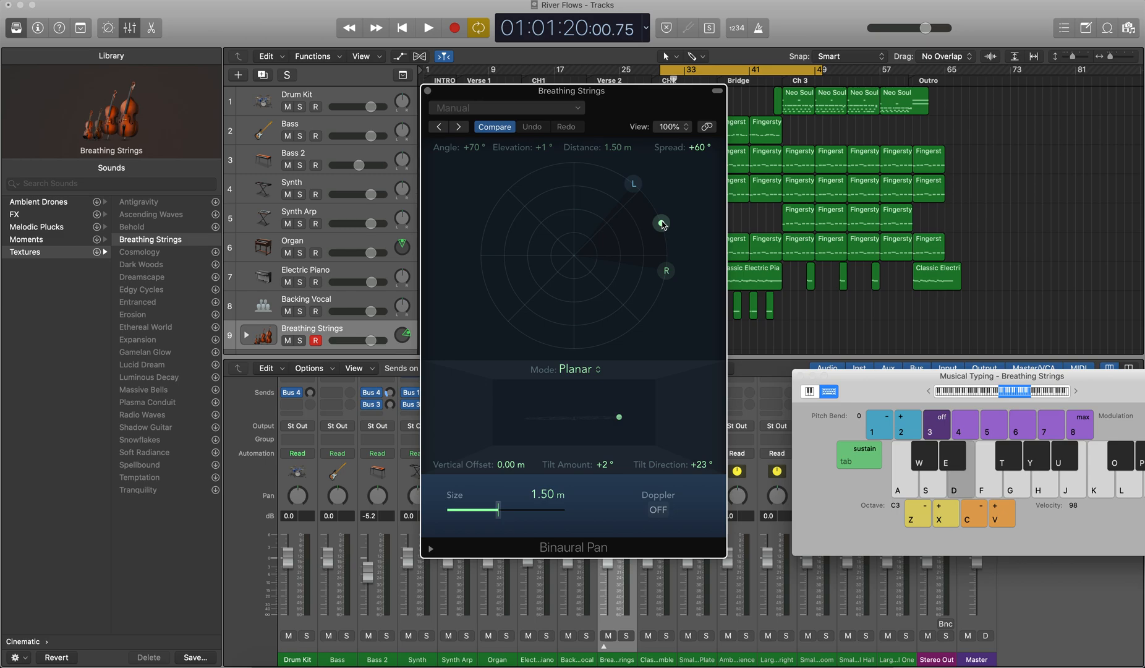
key(z)
key(d)
Step: Bring the Breathing Strings source back to the front with a +69° spread, and close the Binaural Pan and Musical Typing windows
drag(663, 225, 625, 181)
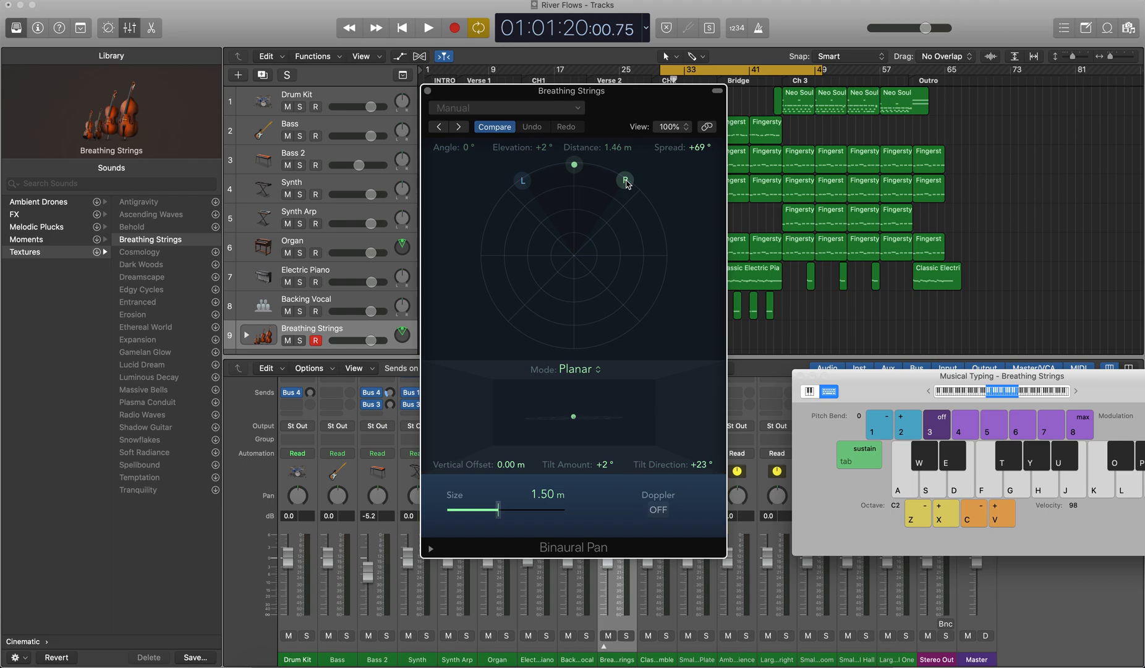
mouse_move(574, 164)
mouse_down()
mouse_move(440, 216)
mouse_move(613, 184)
mouse_move(569, 167)
mouse_move(577, 352)
mouse_move(576, 167)
mouse_up()
click(428, 92)
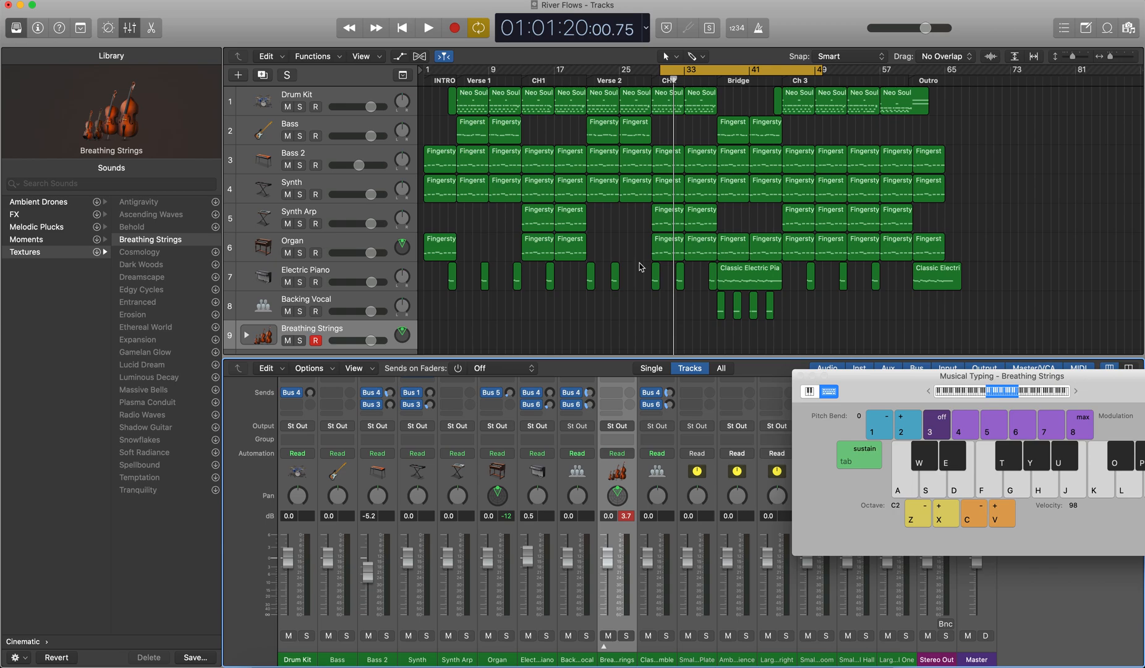
click(800, 376)
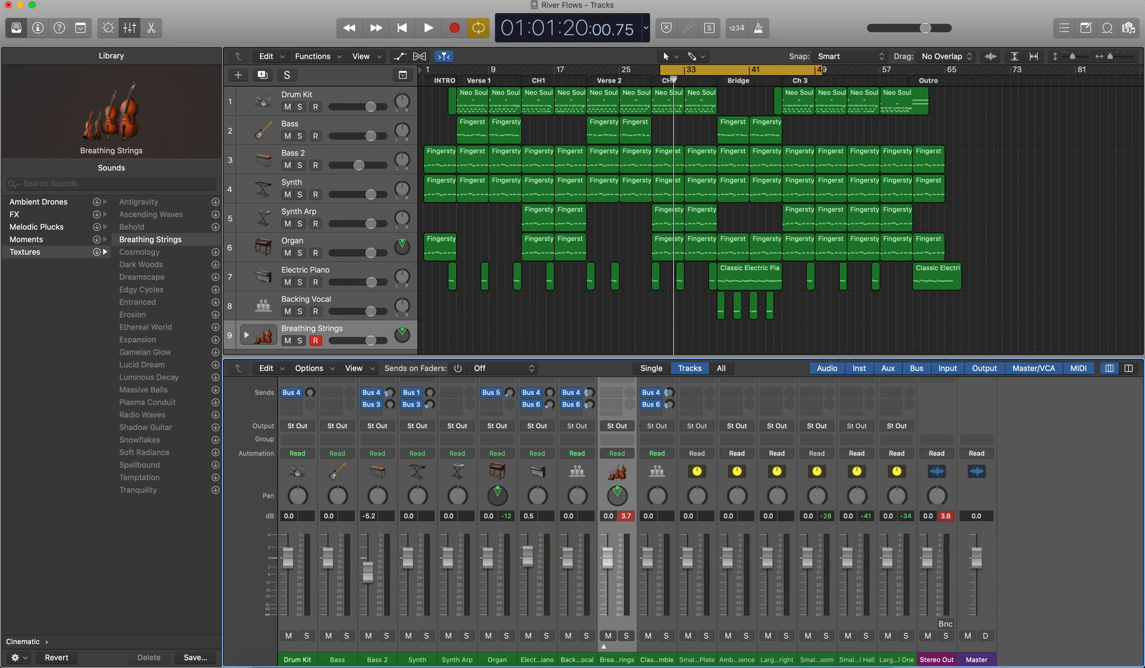